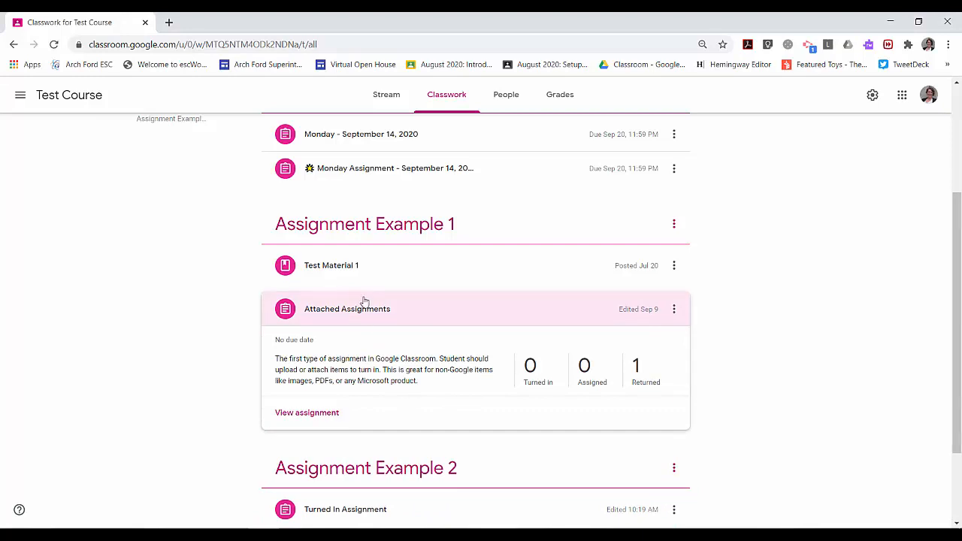
- Expand the Attached Assignments and Turned In Assignment entries in the classwork list to review their descriptions and submission details
click(369, 310)
click(332, 398)
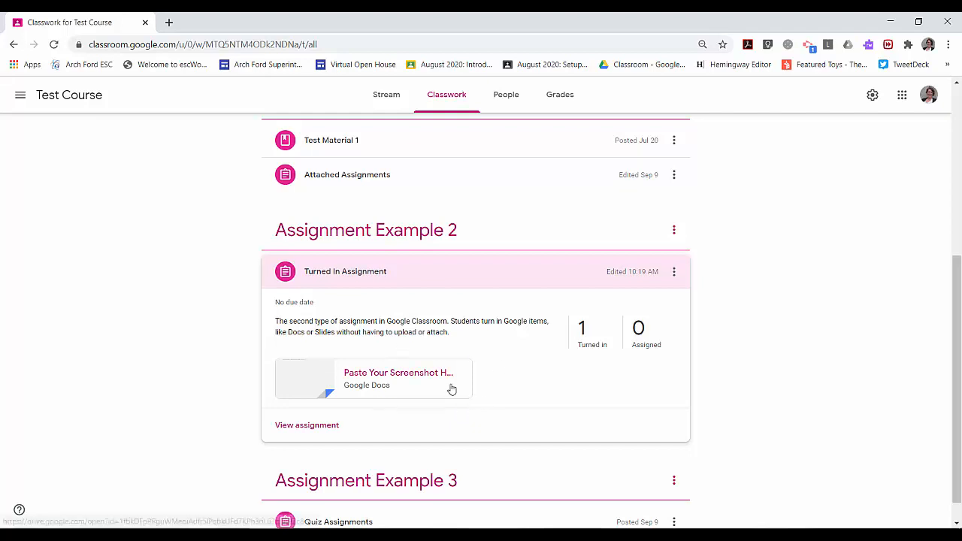
click(366, 275)
click(404, 307)
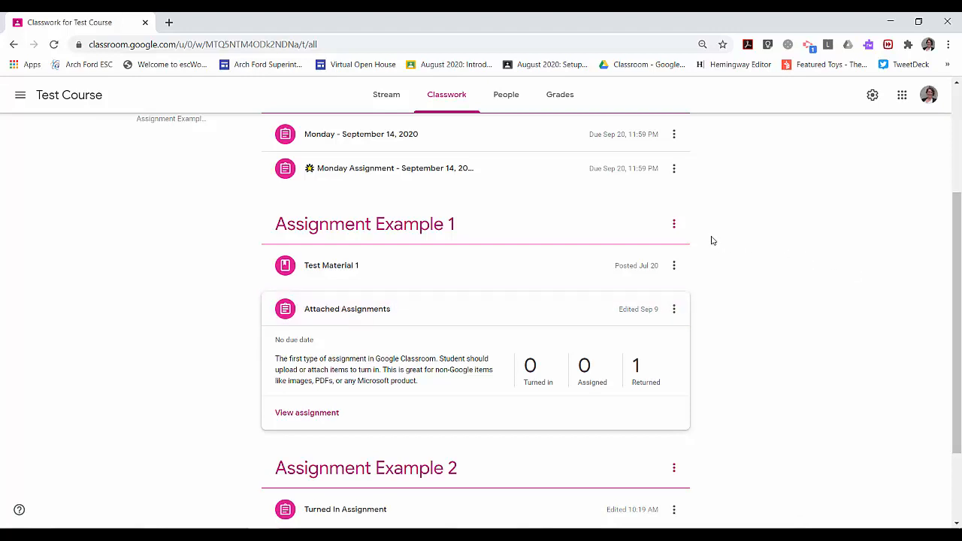
- Open the student work for Attached Assignments and bring up the student's returned Getting started PDF
click(532, 373)
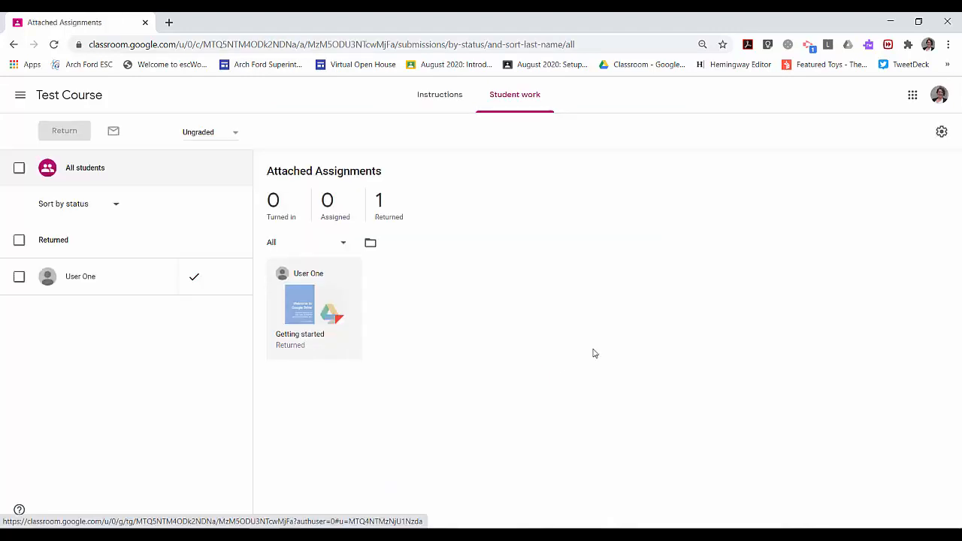
click(314, 301)
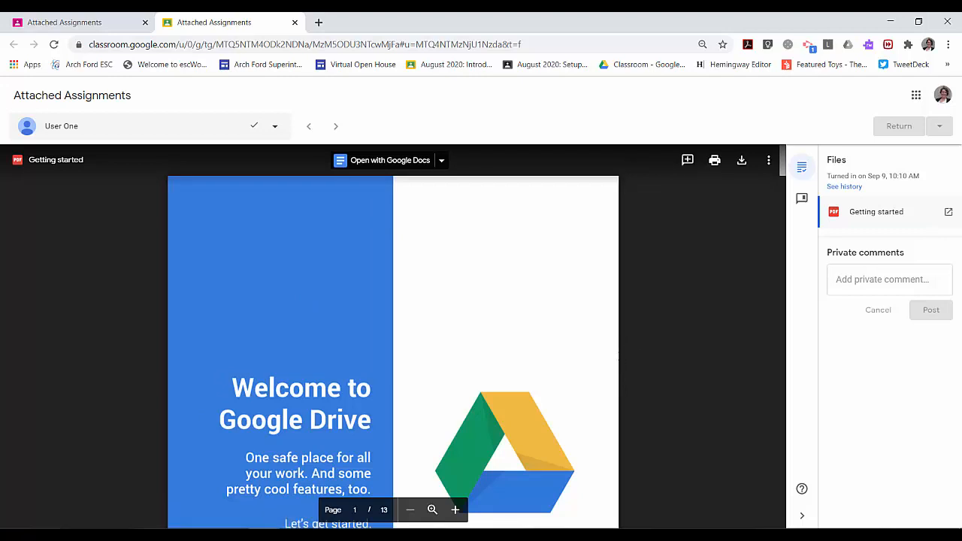
scroll(618, 356, down, 1)
scroll(618, 365, up, 1)
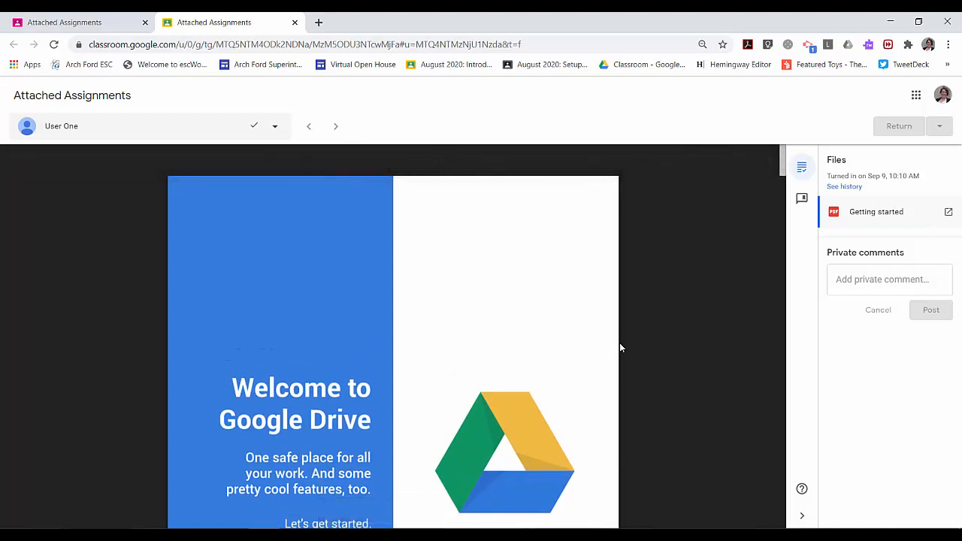
- Highlight the area around the Drive logo on the PDF's first page and post the comment "Leave feedback." on it
mouse_move(638, 305)
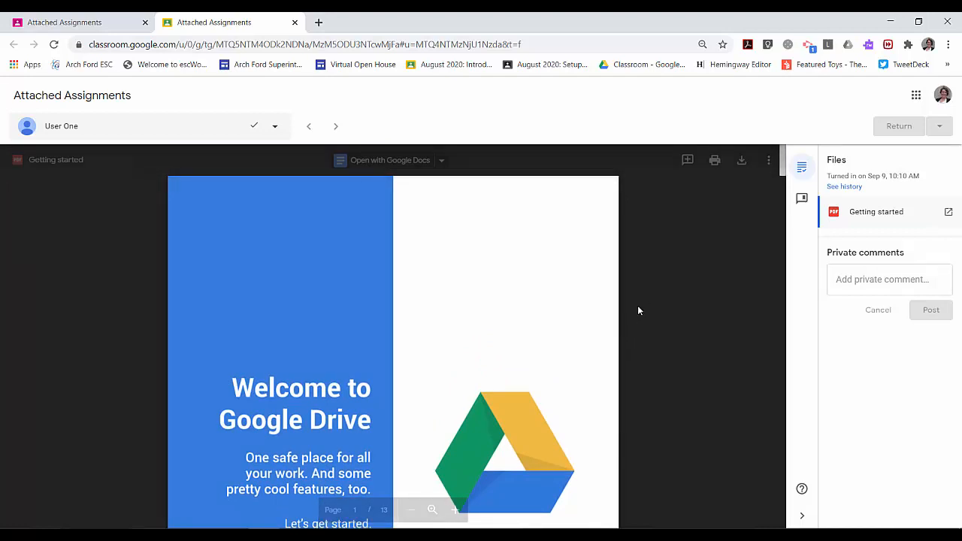
click(689, 162)
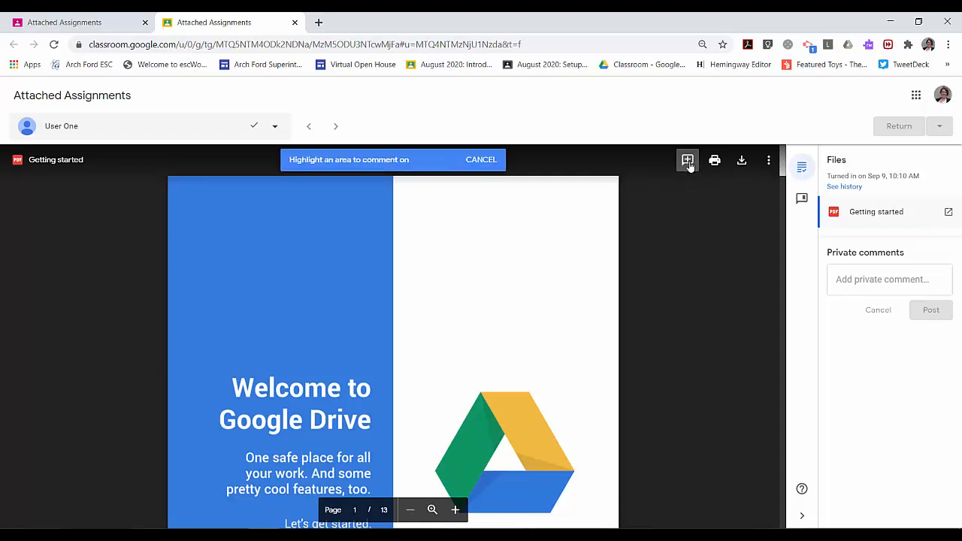
drag(403, 363, 611, 494)
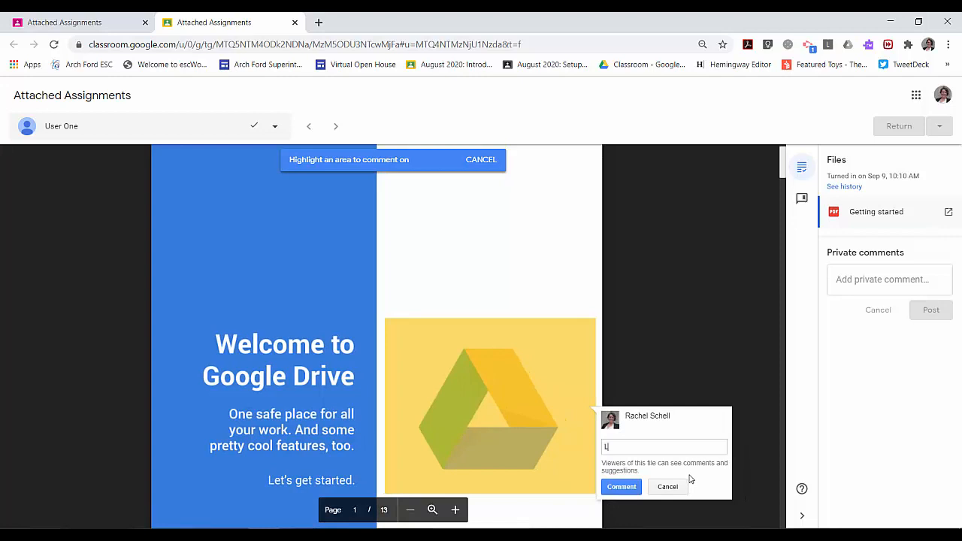
text(Leave feedback.)
click(621, 487)
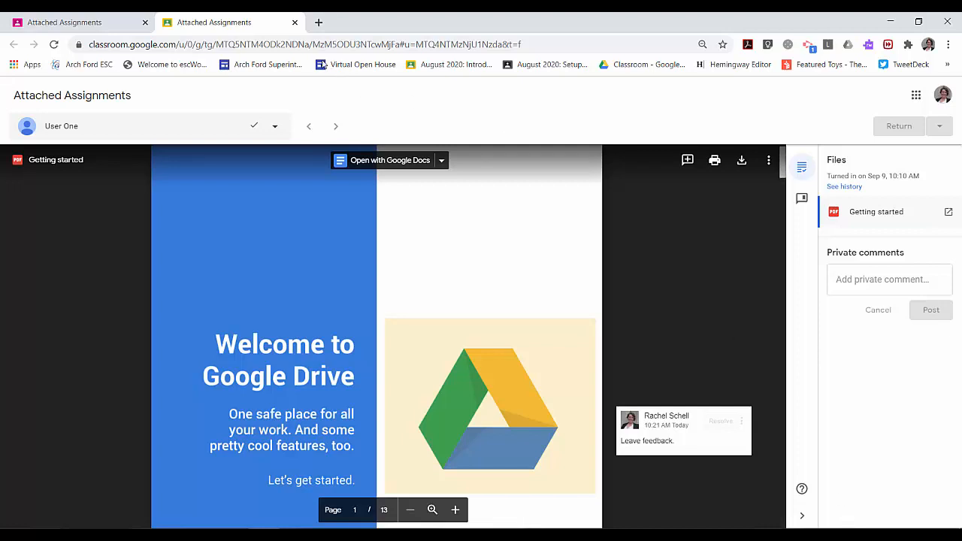
- Close the PDF and open the student's Google Docs submission for Turned In Assignment under Assignment Example 2
click(296, 23)
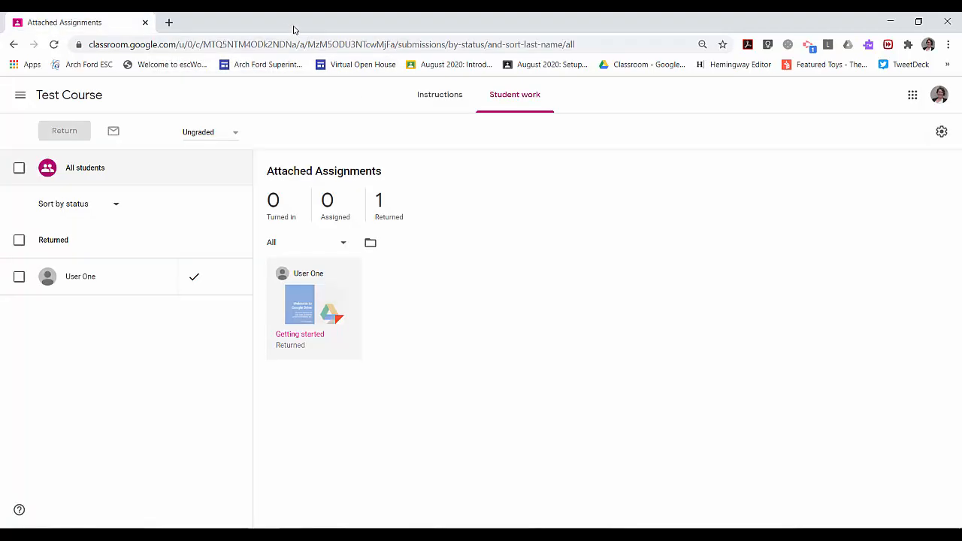
click(88, 97)
click(448, 98)
click(343, 305)
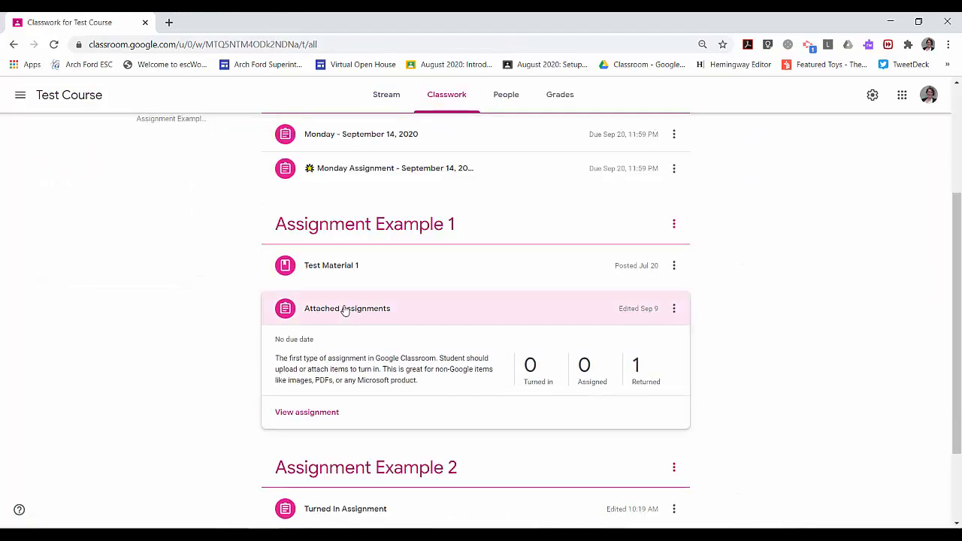
click(367, 398)
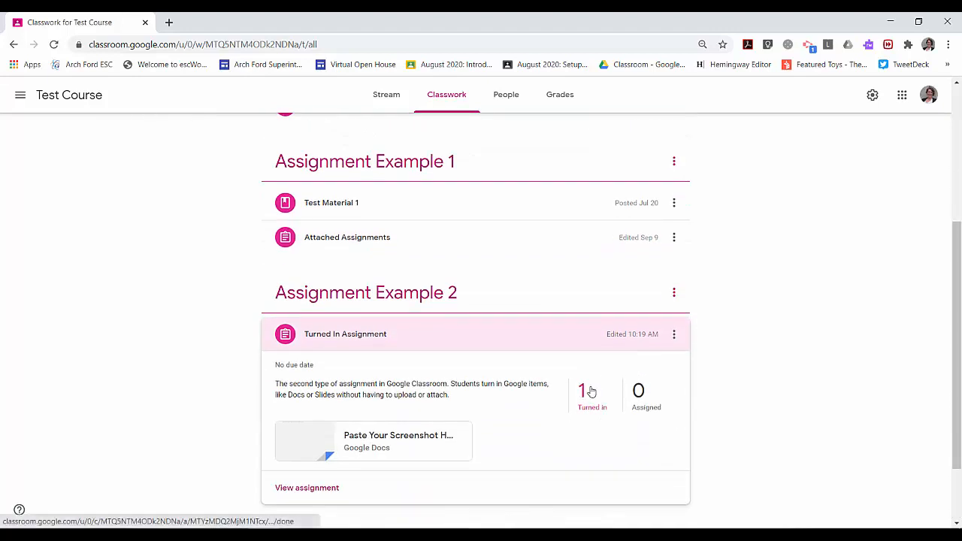
click(581, 389)
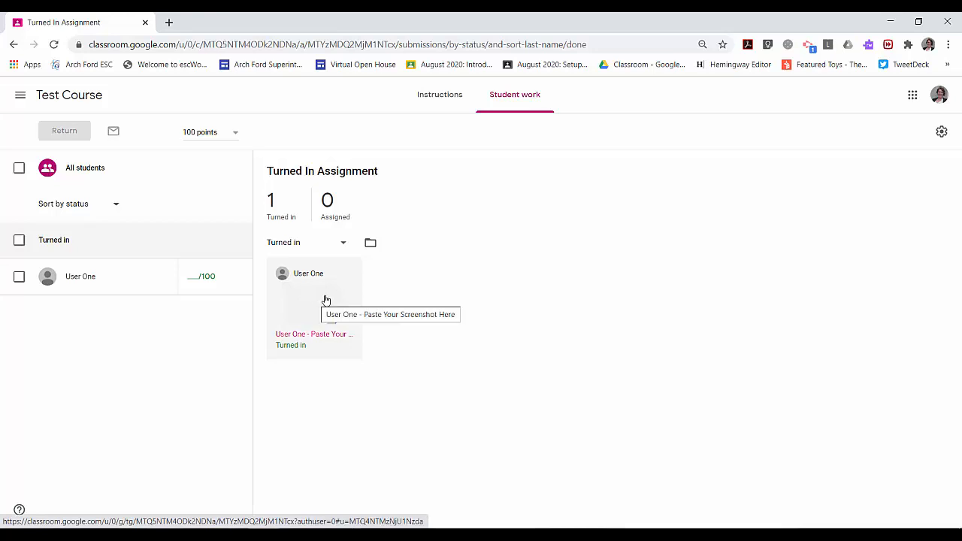
click(322, 302)
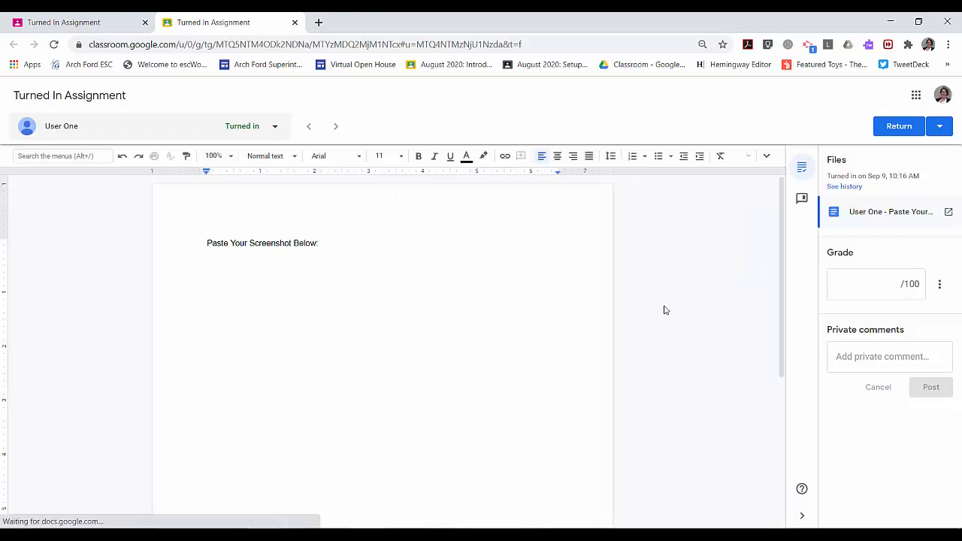
- Try to comment on the word "Below" with a saved comment called up by #, and cancel the comment
click(316, 241)
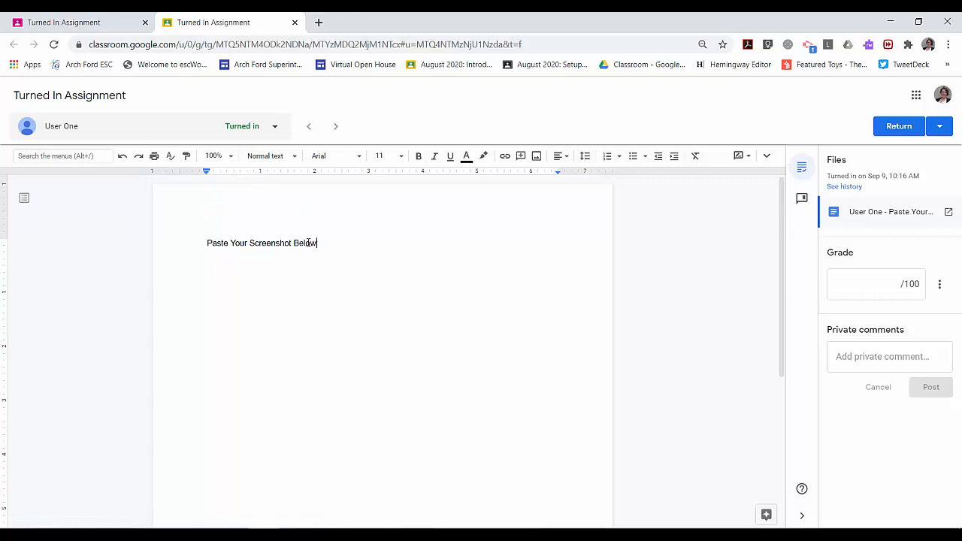
double_click(305, 243)
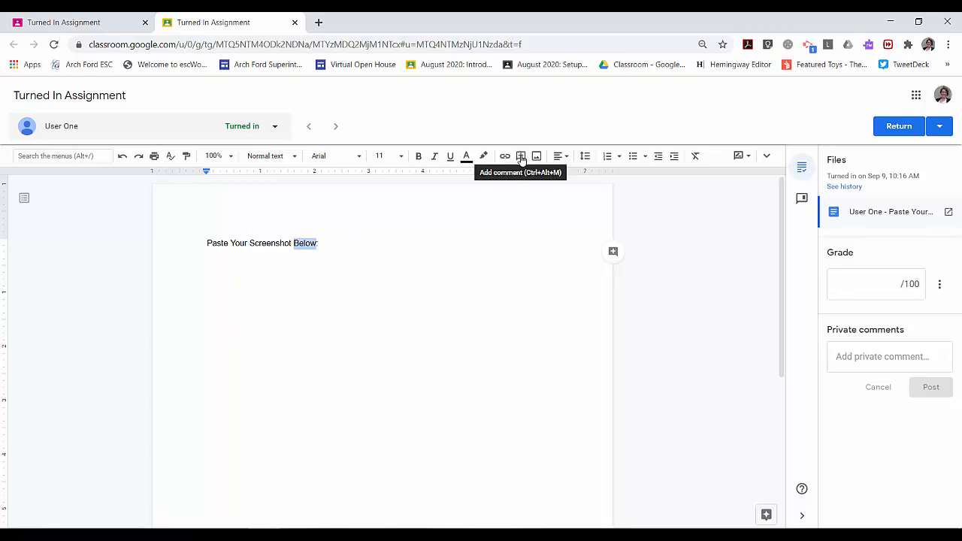
click(342, 302)
double_click(306, 242)
click(521, 156)
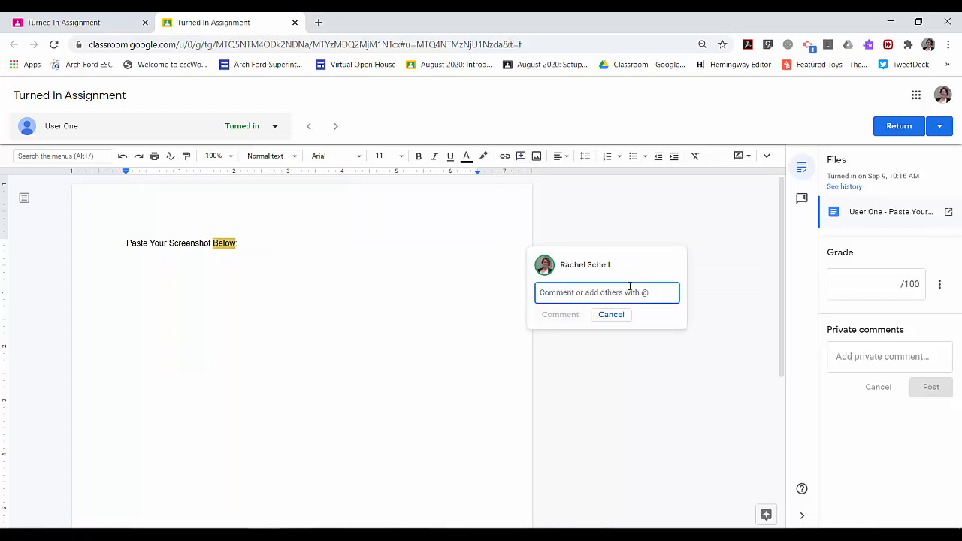
text(#)
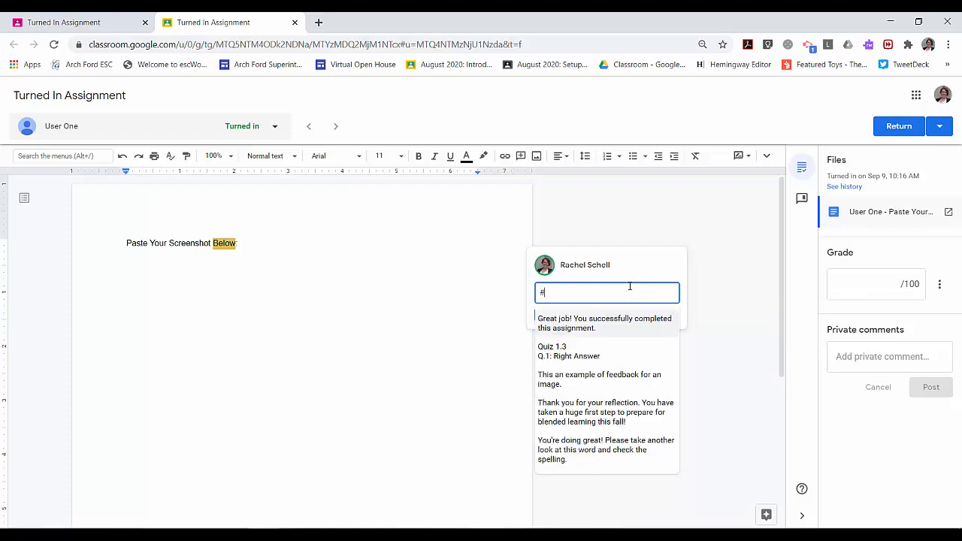
scroll(614, 365, down, 2)
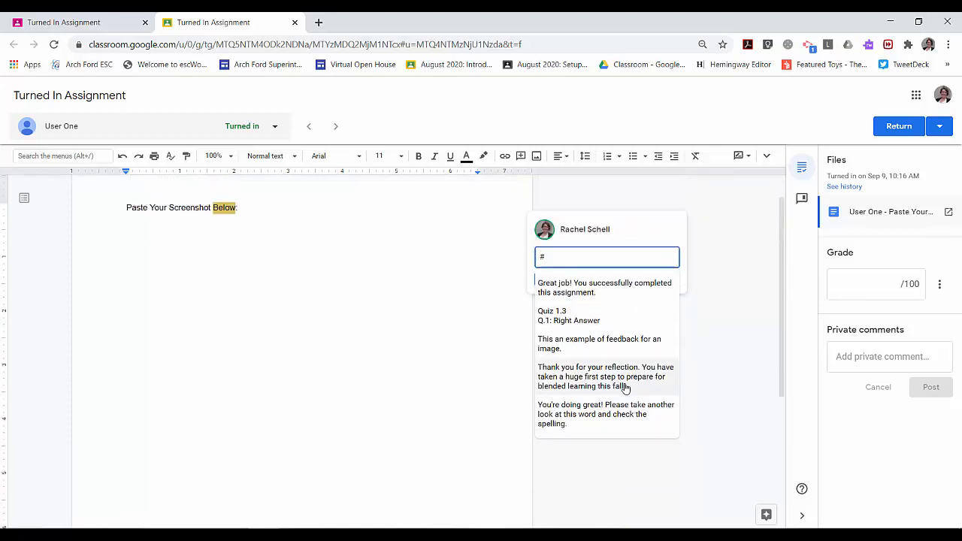
scroll(624, 387, up, 1)
click(577, 285)
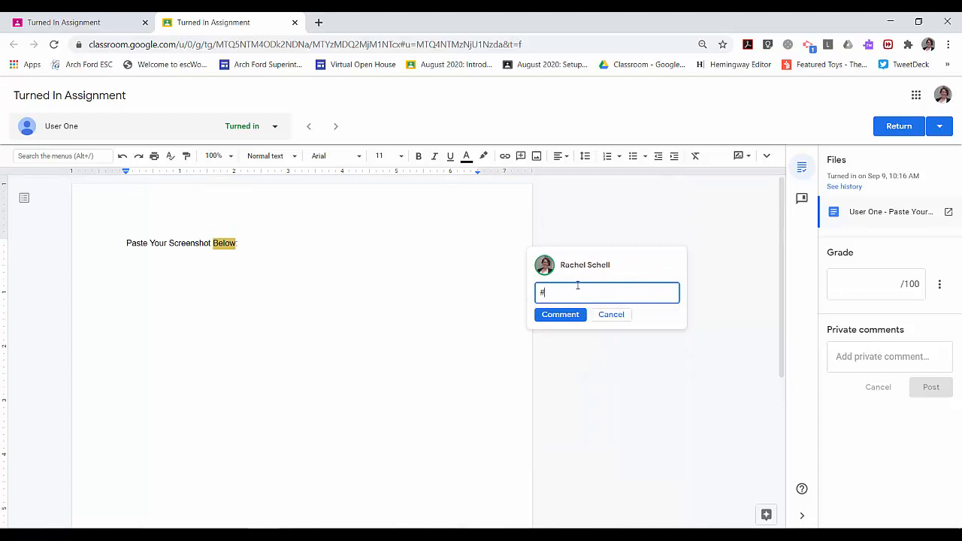
click(615, 319)
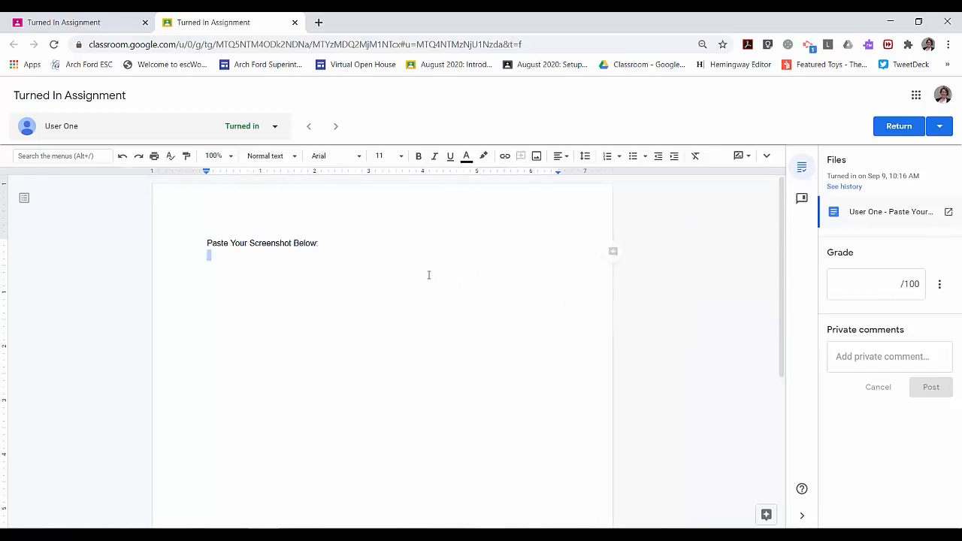
- Open the comment bank and look through its saved comments
click(334, 243)
click(802, 200)
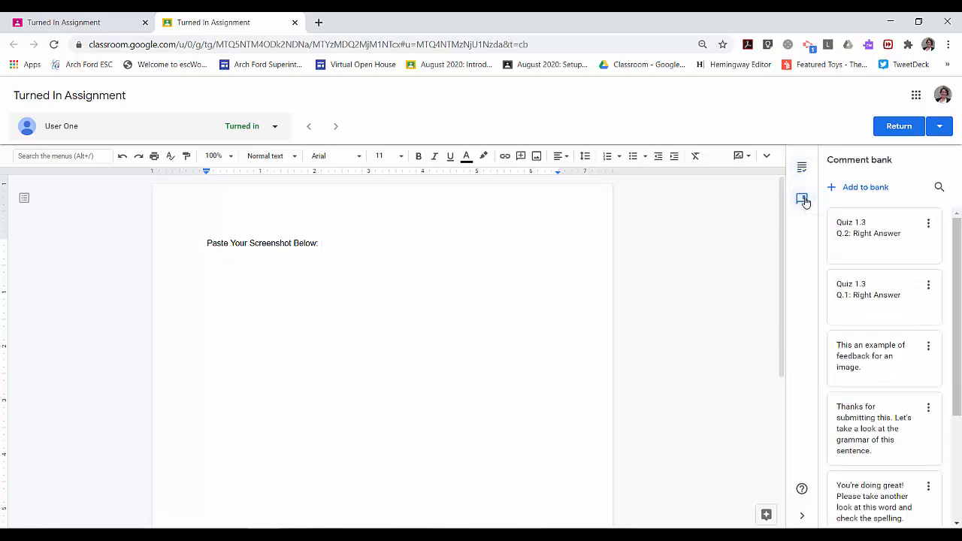
scroll(917, 323, down, 3)
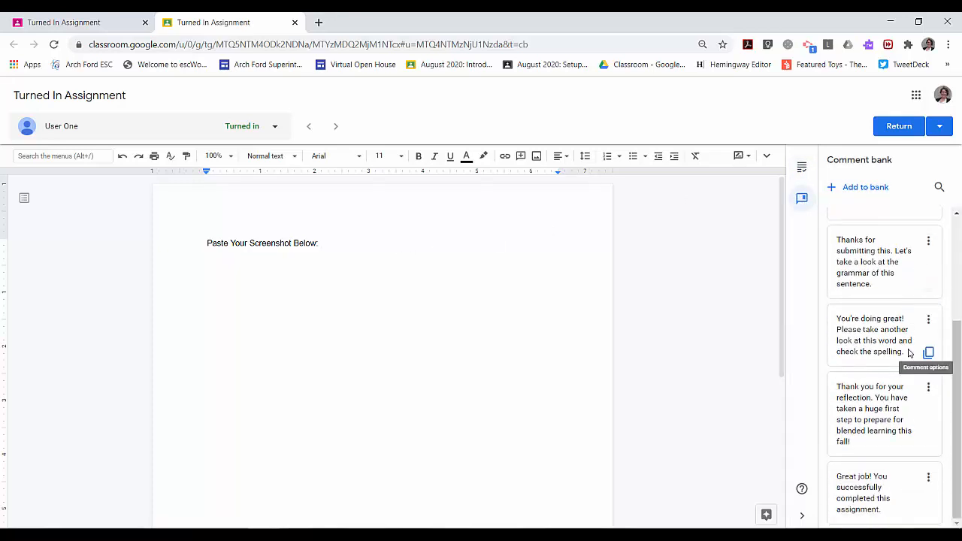
scroll(902, 391, up, 3)
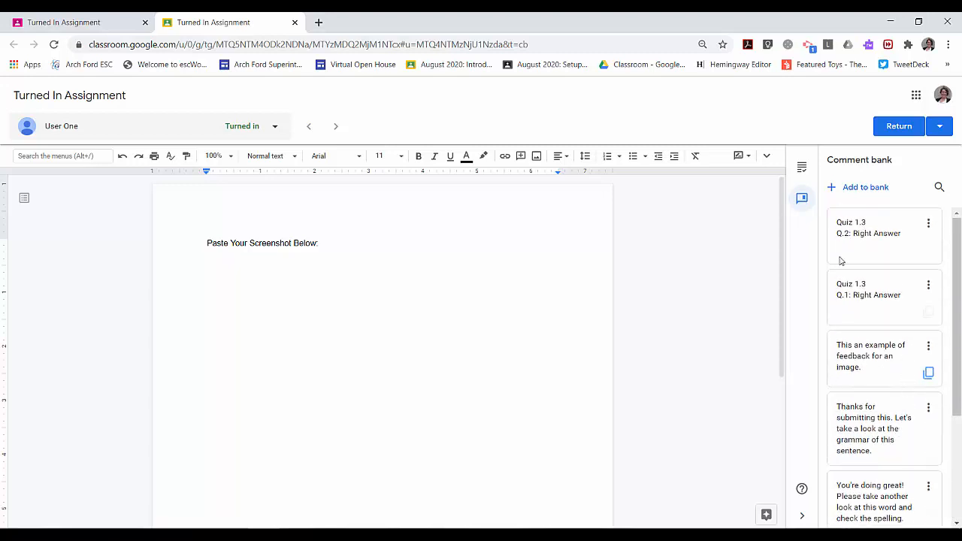
- Add "Quiz 1.3" and, on a second line, "Q.3: Right Answer or Feedback" to the comment bank
click(865, 188)
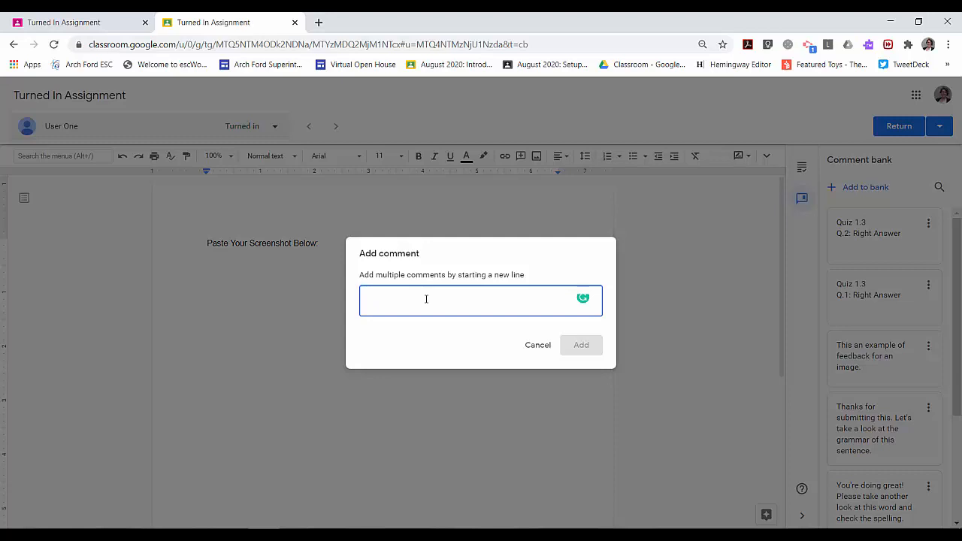
text(Quiz )
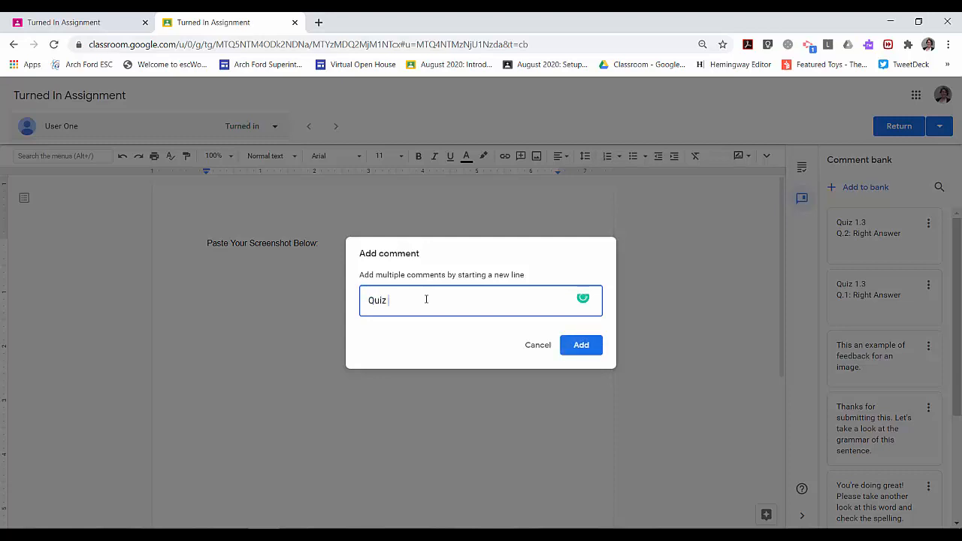
text(1.3)
key(Return)
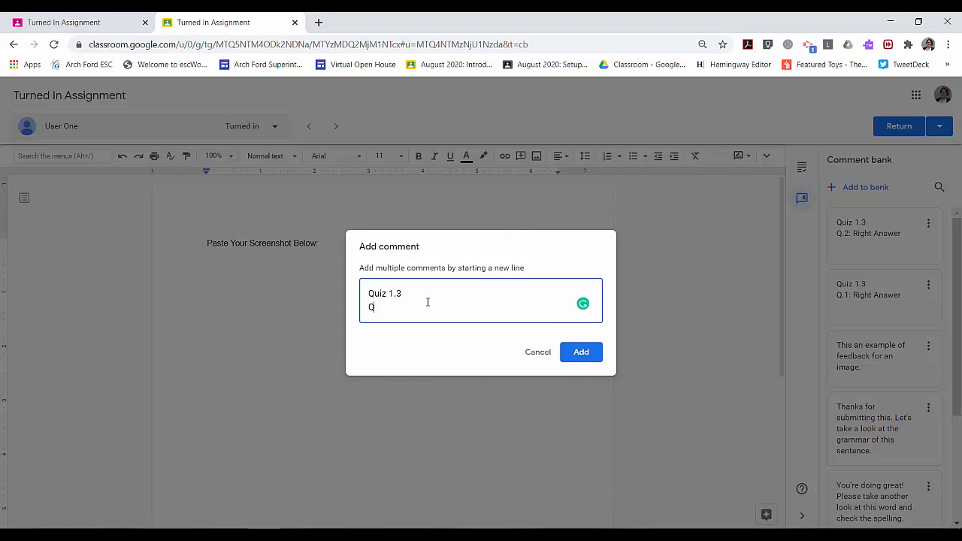
text(Quiz 1.3 Q.3:)
text( Right Answe)
text(r)
key(BackSpace)
key(BackSpace)
text(er)
key(BackSpace)
key(BackSpace)
text(we)
key(BackSpace)
text(r or Feedback)
drag(369, 308, 509, 304)
click(419, 307)
drag(368, 294, 440, 293)
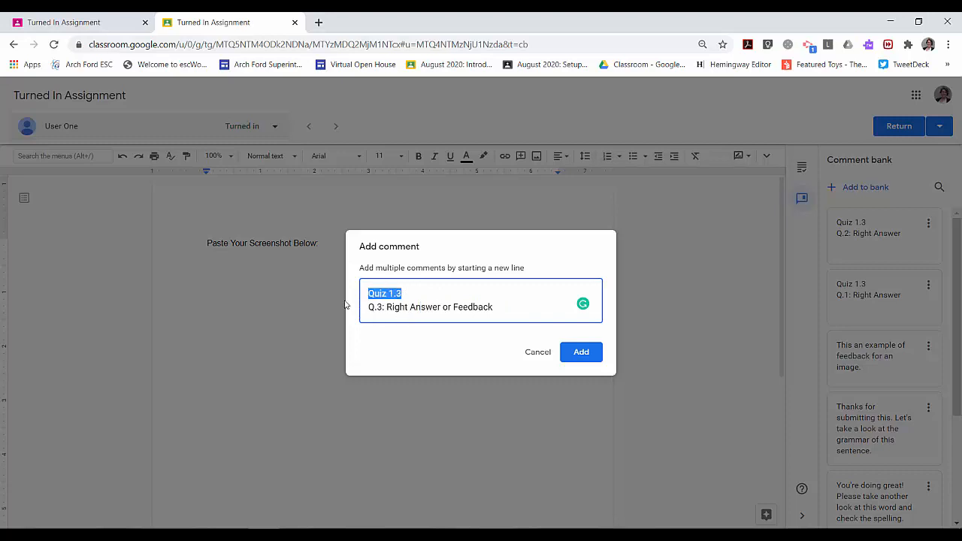
click(390, 293)
click(587, 356)
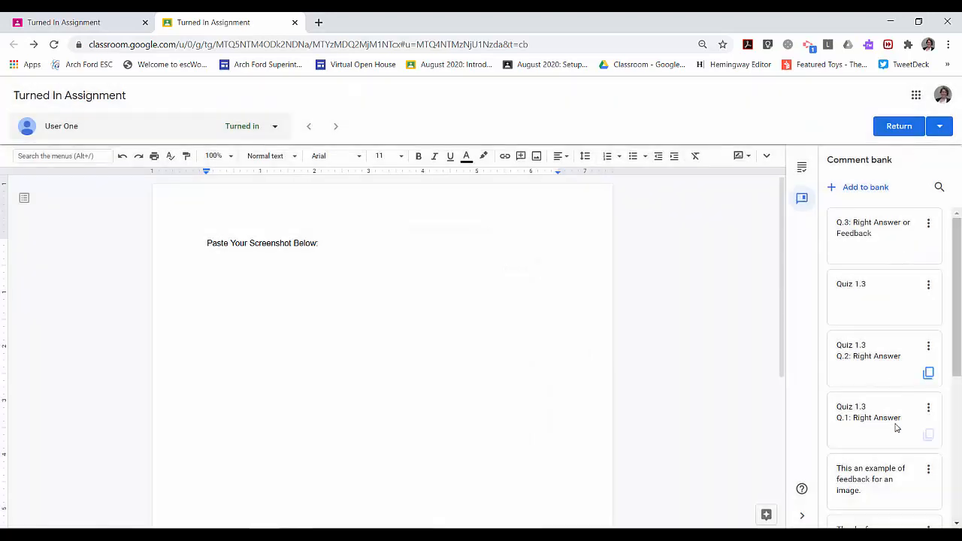
- Delete the comment containing only "Quiz 1.3" from the comment bank
click(928, 284)
click(868, 348)
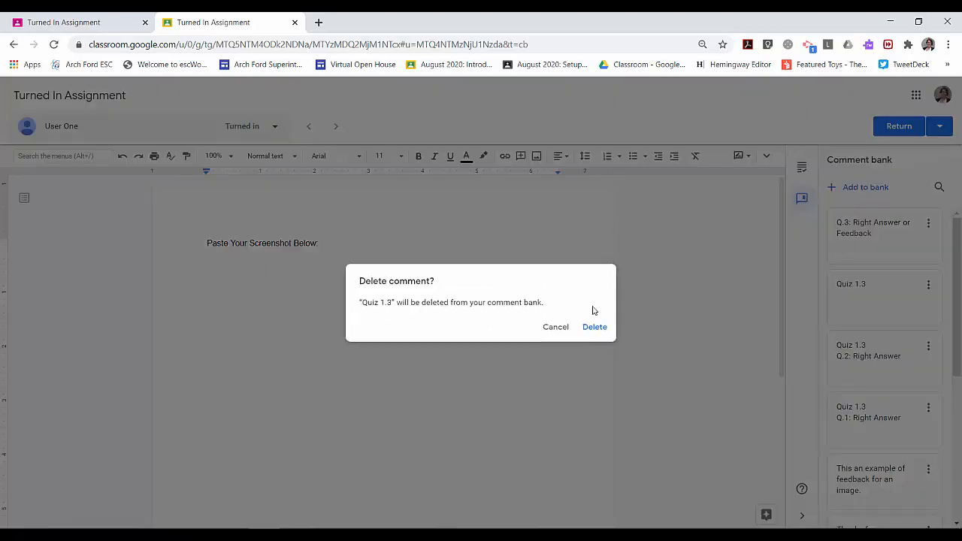
click(595, 329)
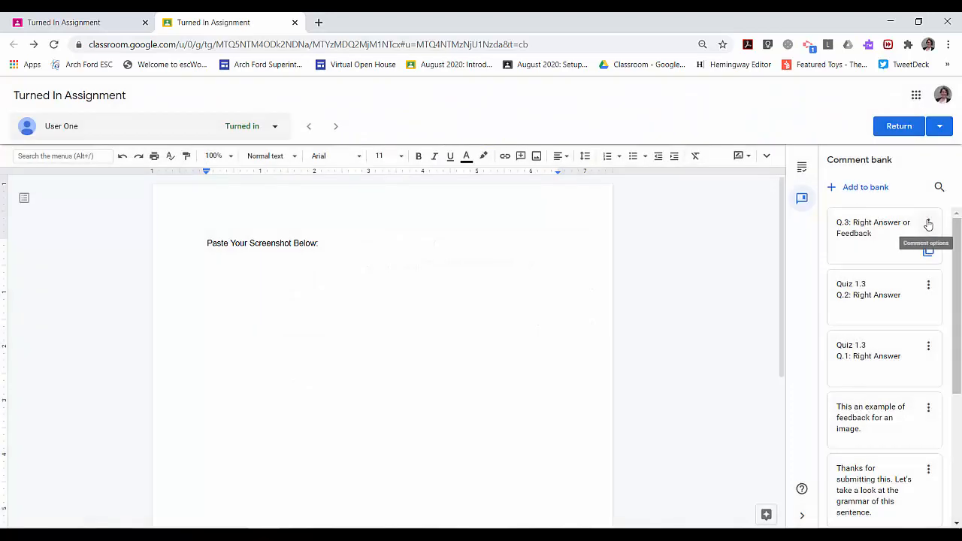
- Edit the saved comment "Q.3: Right Answer or Feedback" to start with a separate line reading "Quiz 1.3", and save it
click(929, 224)
click(861, 269)
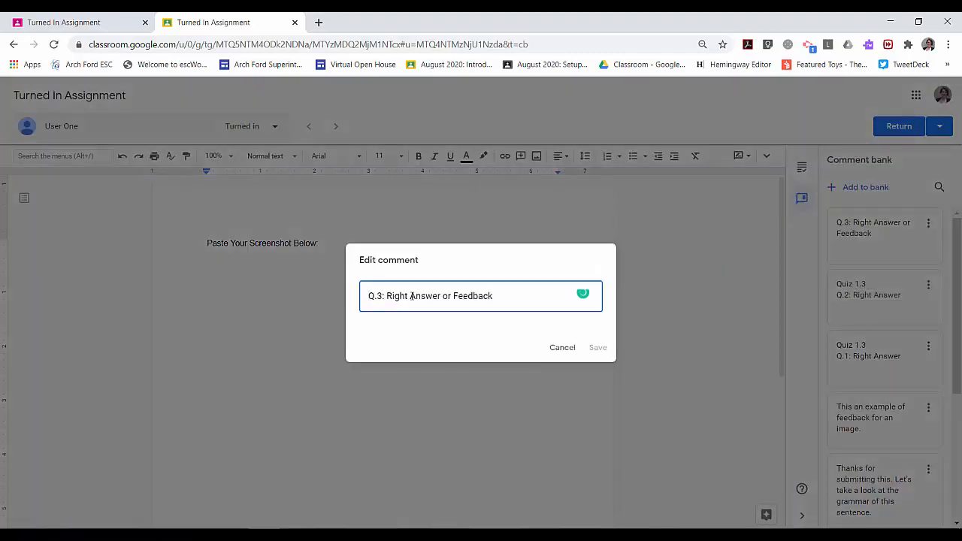
key(Return)
text(Quiz )
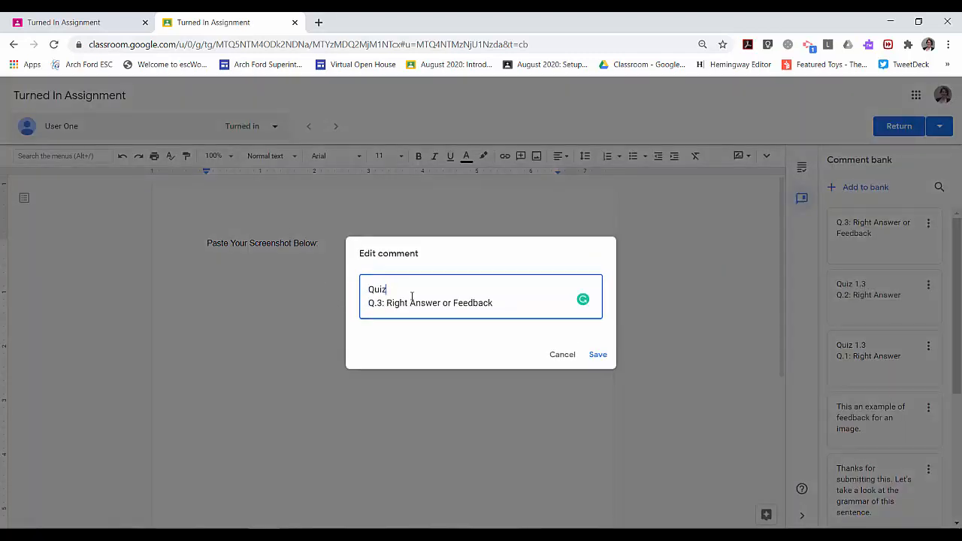
text(1.3)
click(600, 355)
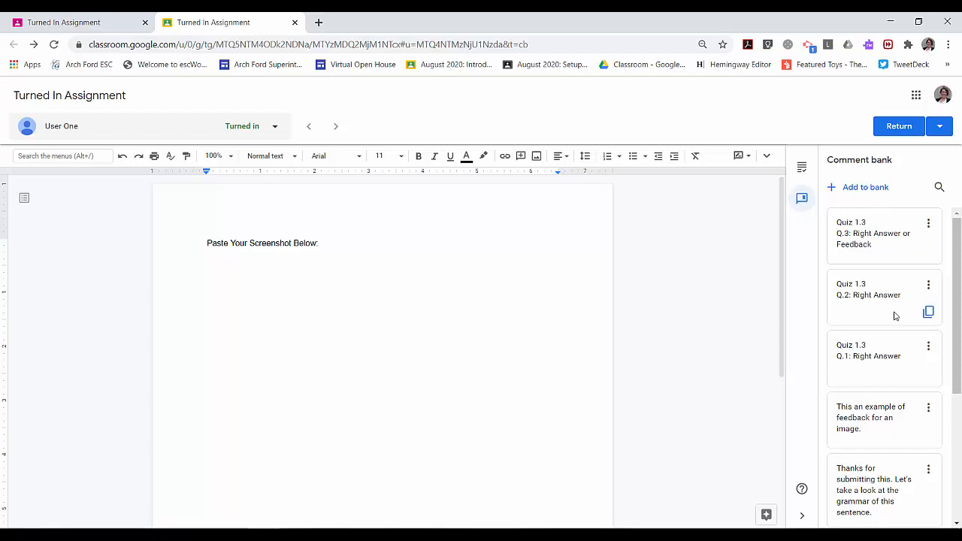
scroll(888, 441, down, 2)
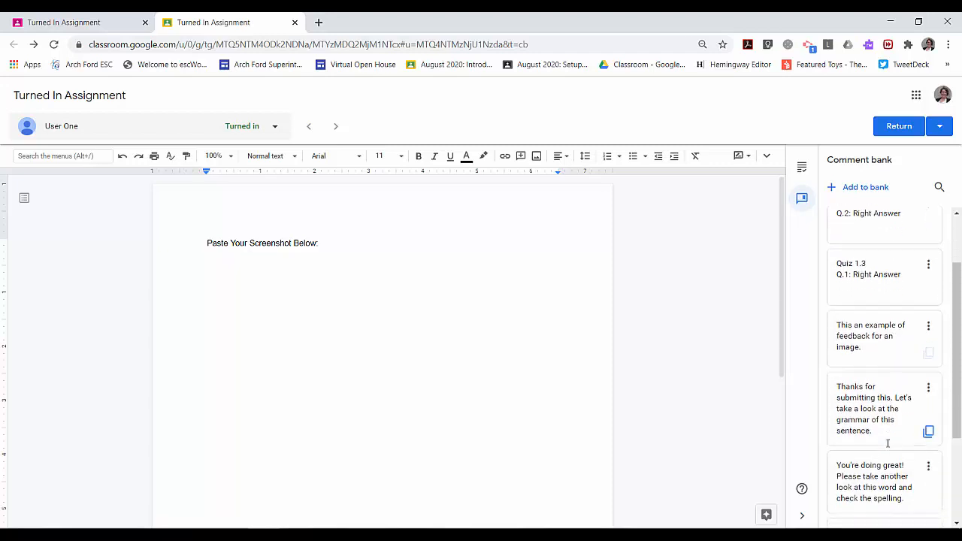
- Review the saved comments in the comment bank, including the available actions for the "Quiz 1.3 Q.3: Right Answer or Feedback" comment
scroll(894, 444, up, 2)
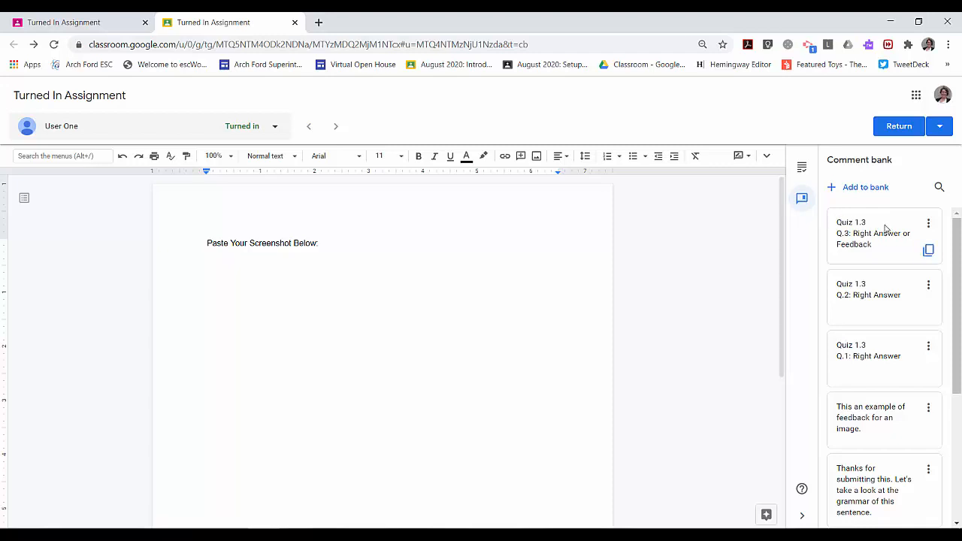
scroll(905, 308, down, 1)
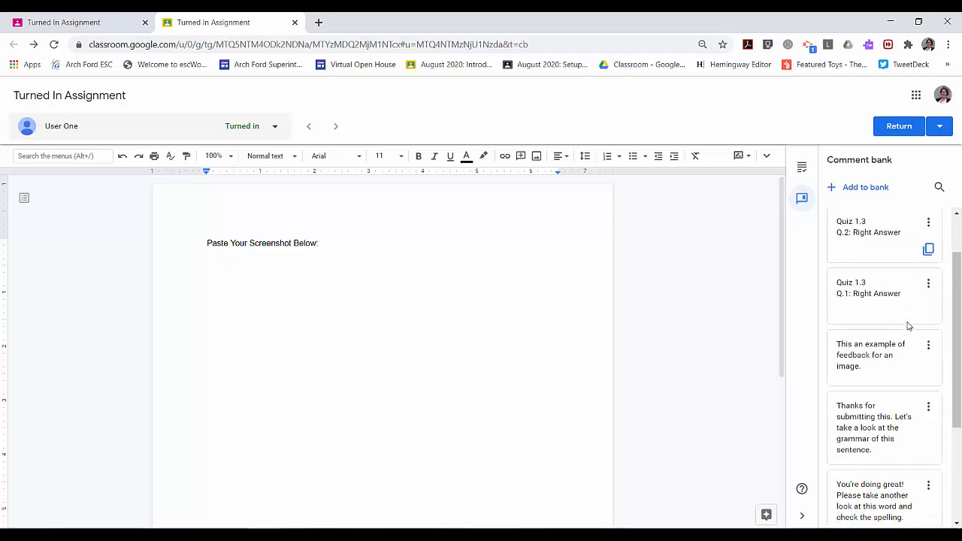
scroll(898, 429, up, 1)
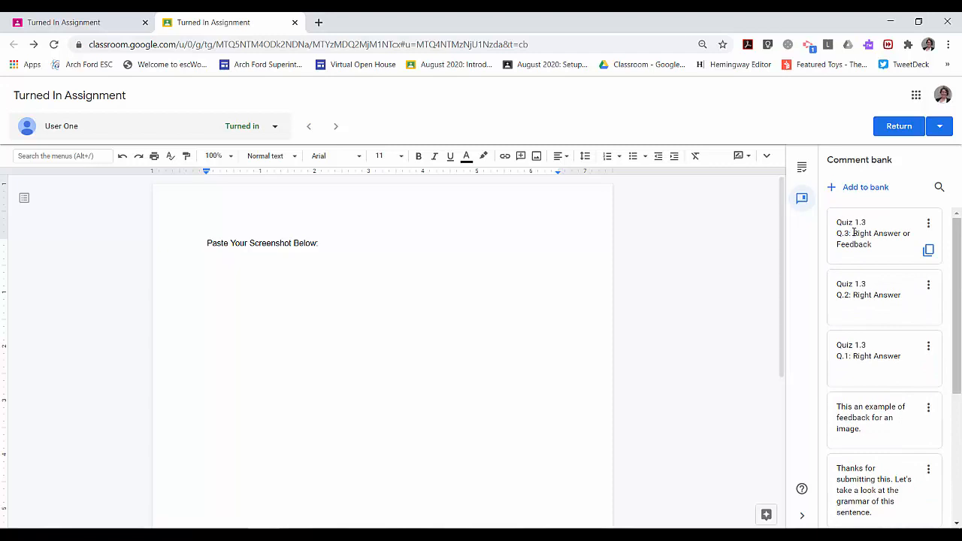
click(928, 224)
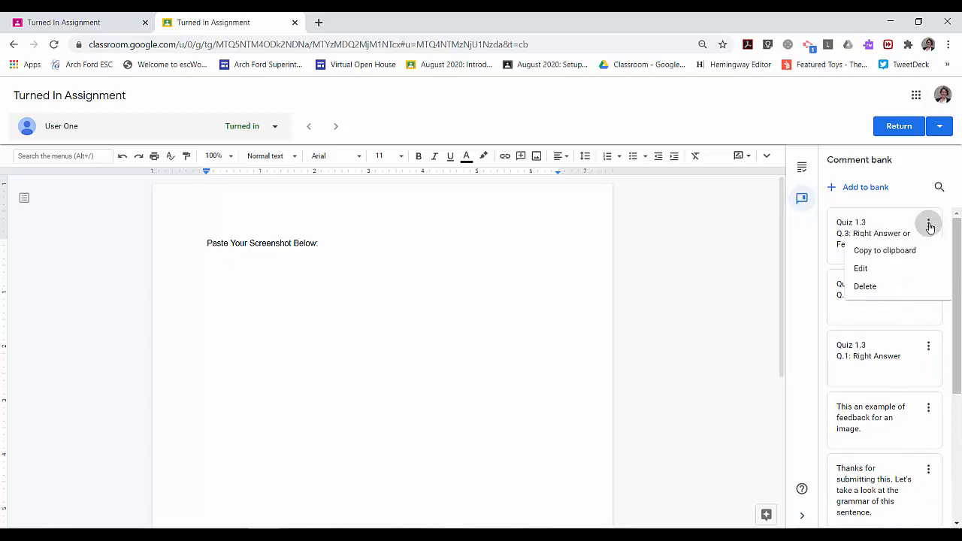
click(920, 162)
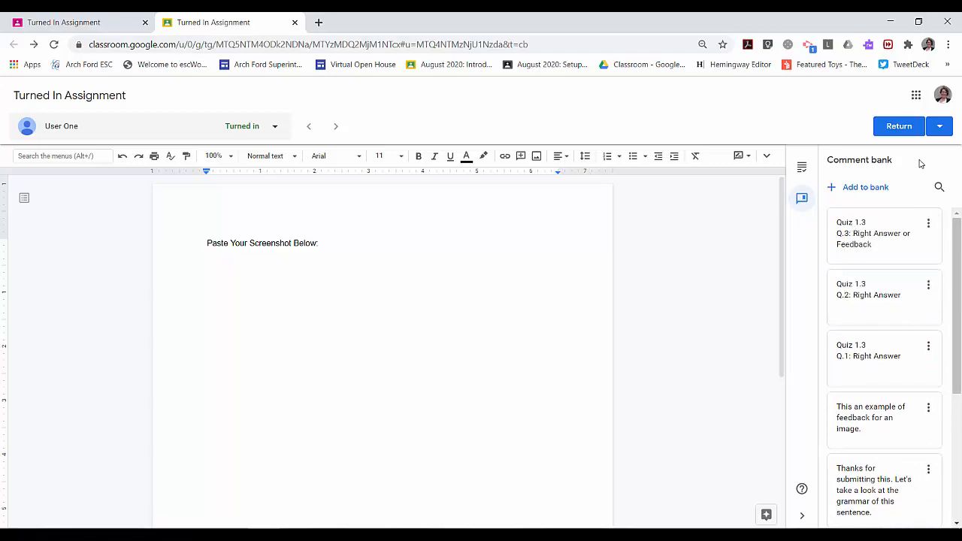
scroll(888, 395, down, 3)
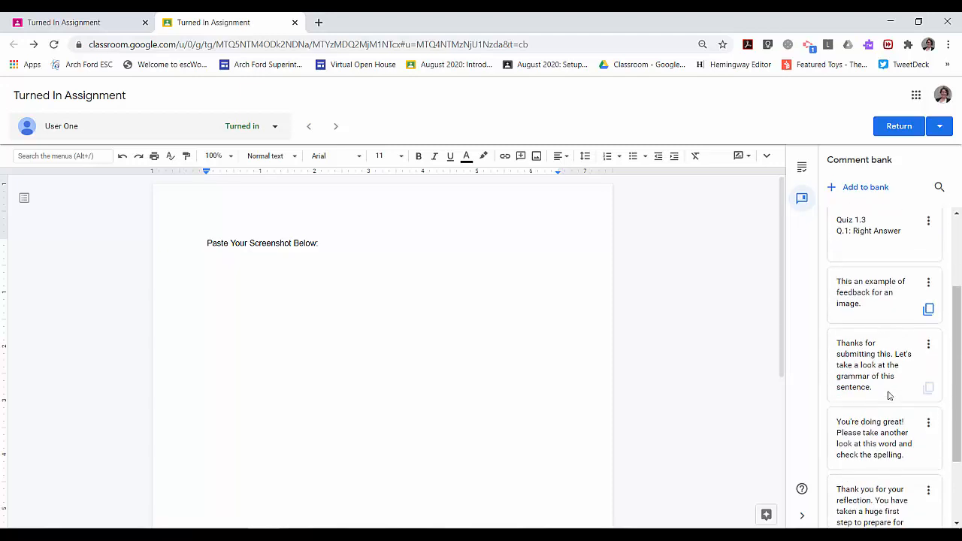
scroll(880, 338, up, 3)
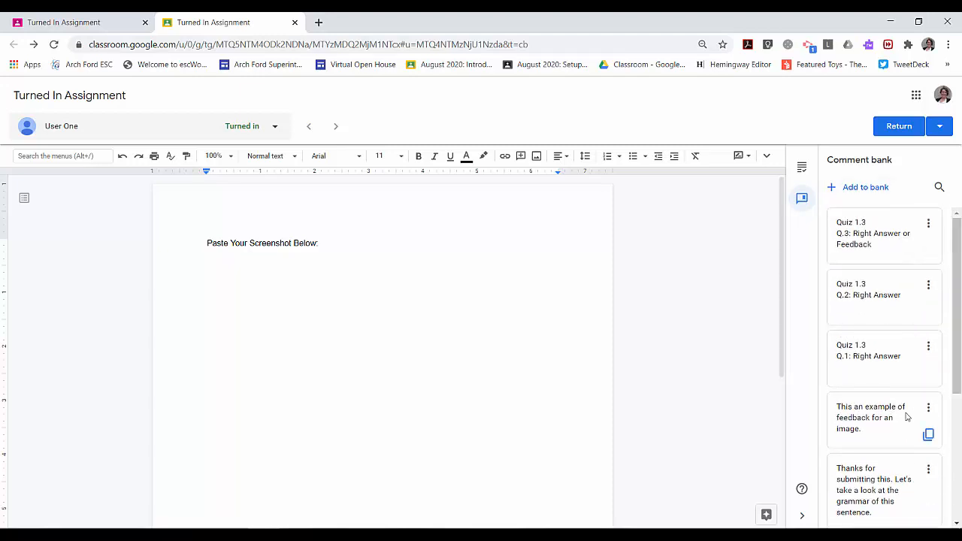
scroll(904, 432, down, 1)
scroll(904, 436, down, 2)
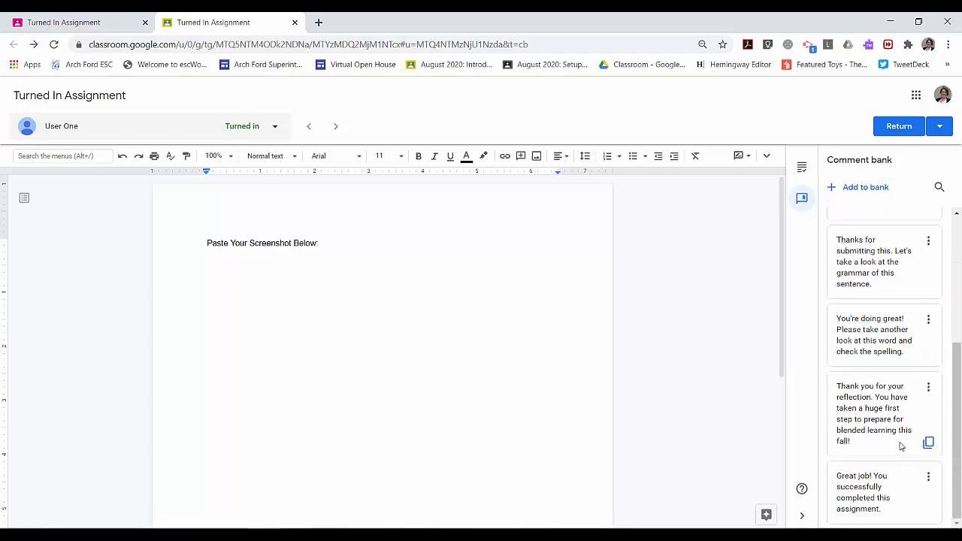
scroll(902, 447, up, 5)
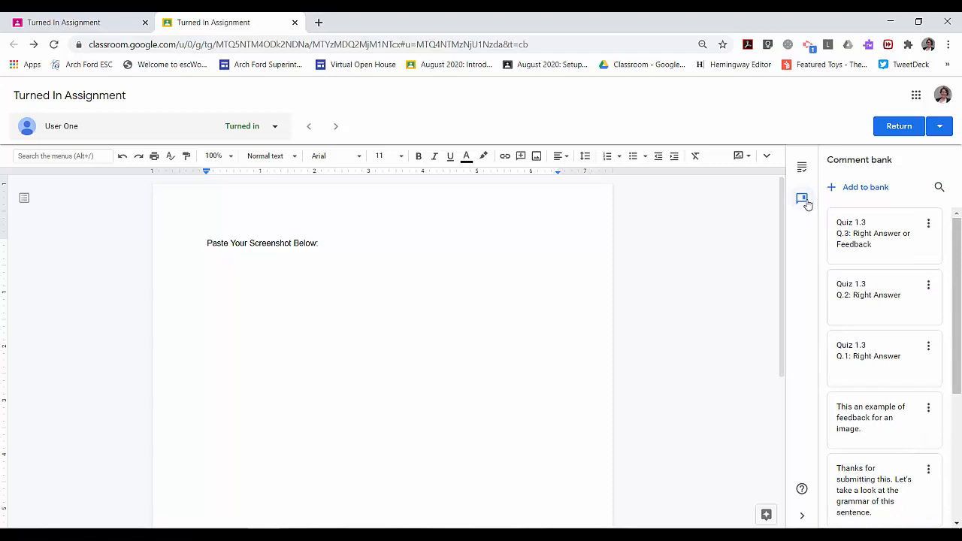
- Switch from the comment bank to the Grading view and reject the "Add header" suggestion in the student's document
click(803, 167)
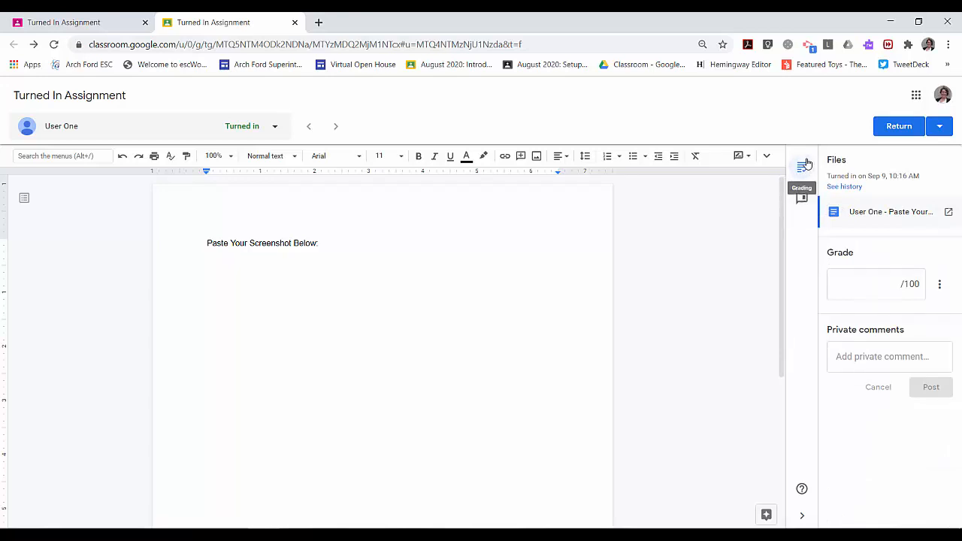
double_click(302, 238)
double_click(310, 243)
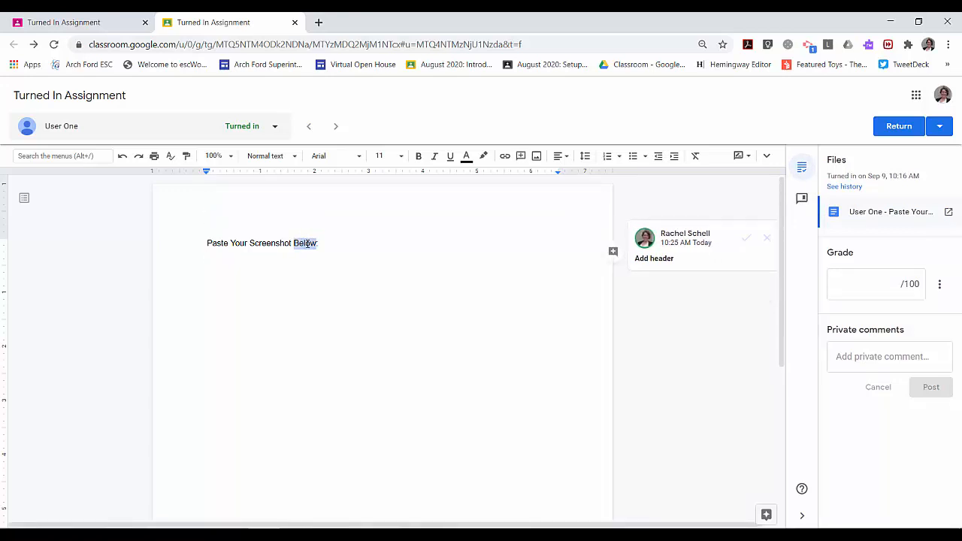
click(766, 237)
- Comment on the word "Below" with the bank entry "Quiz 1.3 Q.3: Right Answer or Feedback", found using "#quiz 1.3"
click(308, 243)
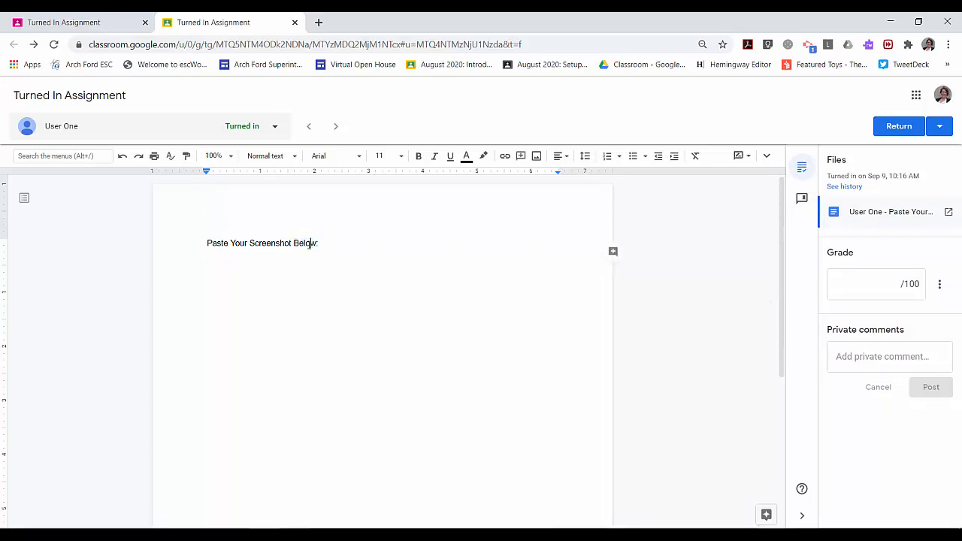
double_click(308, 242)
click(519, 157)
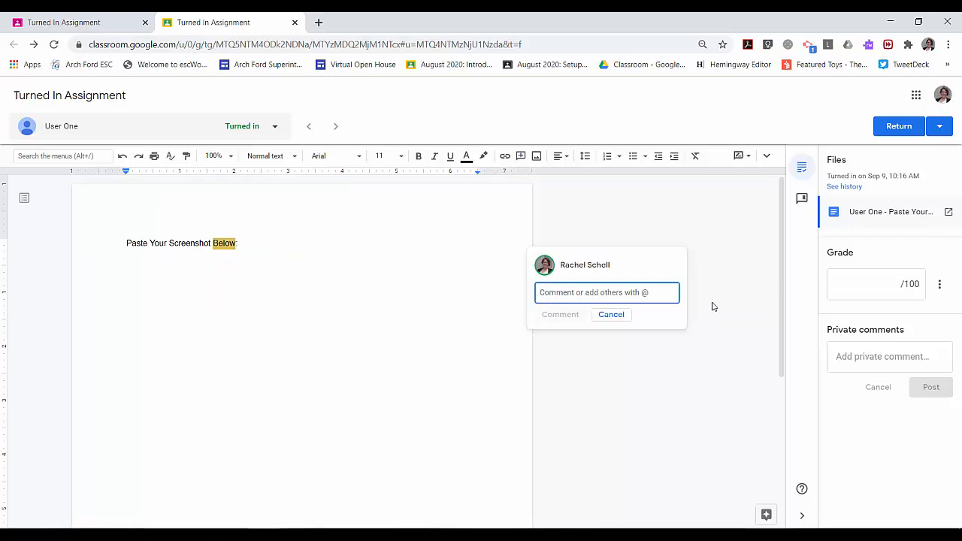
text(#)
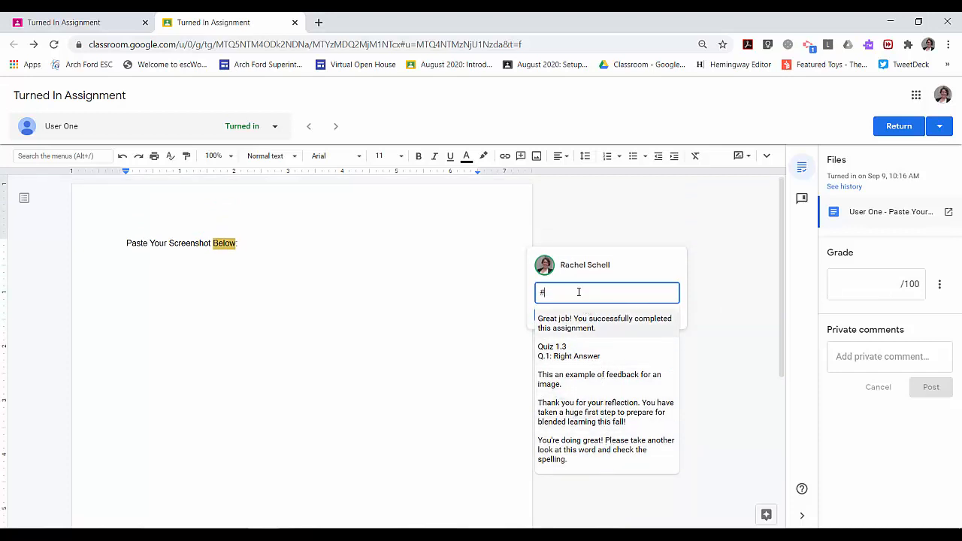
text(qui)
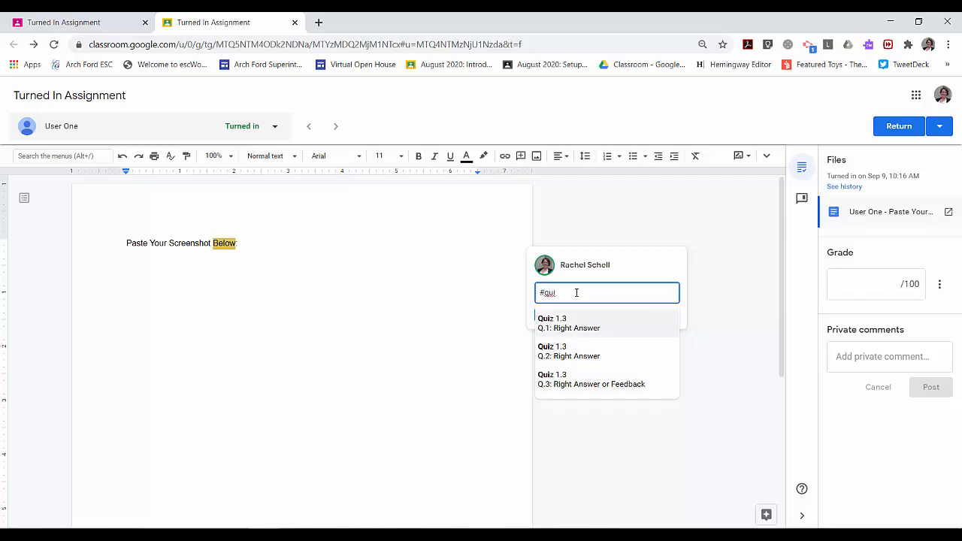
text(z 1.3)
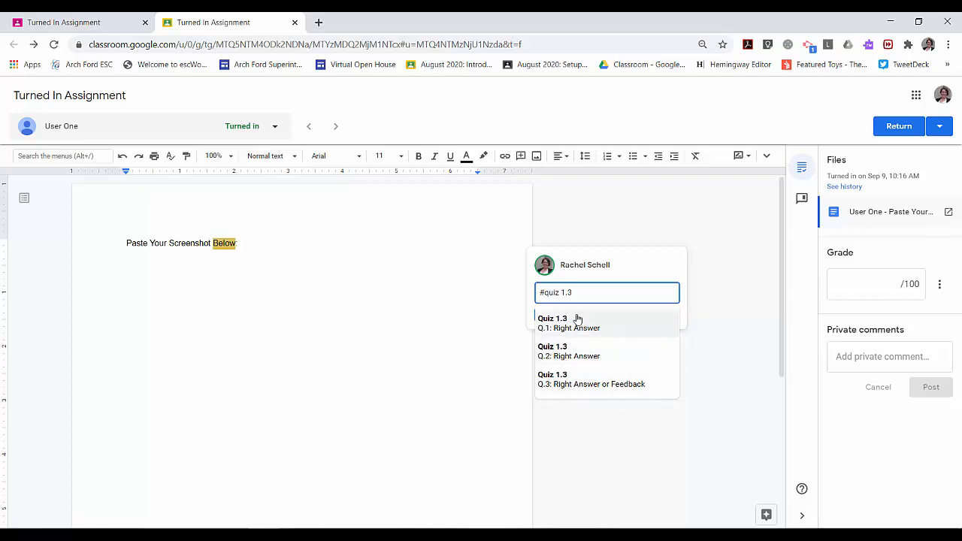
click(584, 378)
click(562, 327)
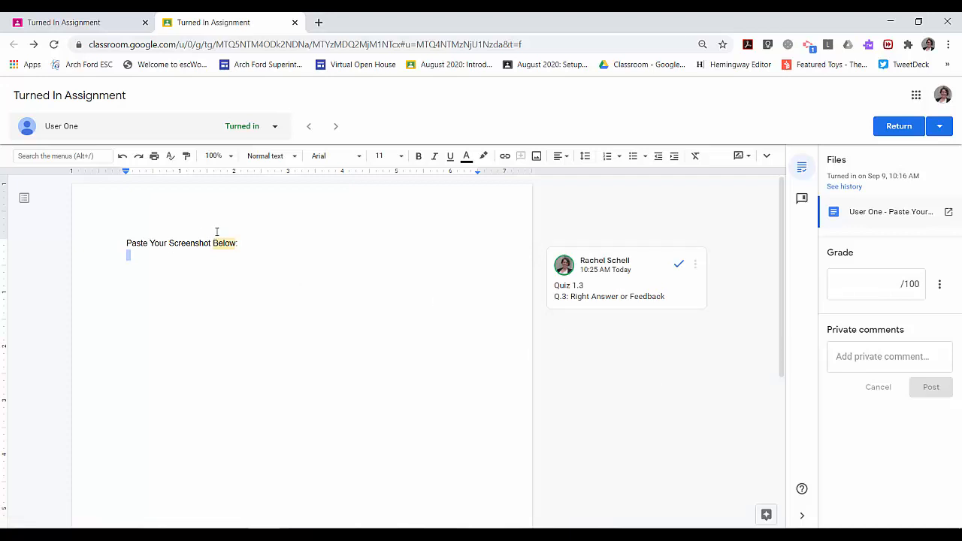
- Add a second comment at "Below" with the bank entry "Great job! You successfully completed this assignment.", found using "#gre"
click(251, 245)
click(521, 156)
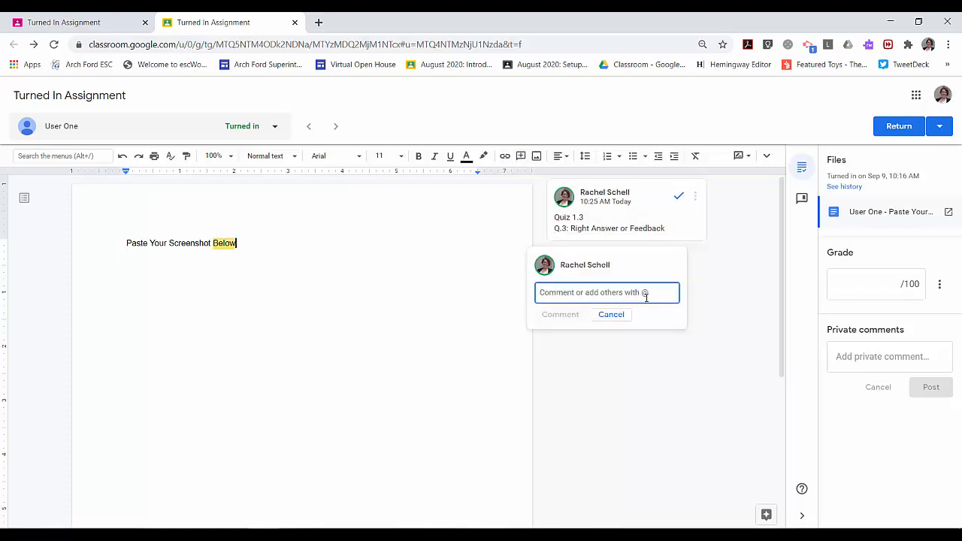
text(#)
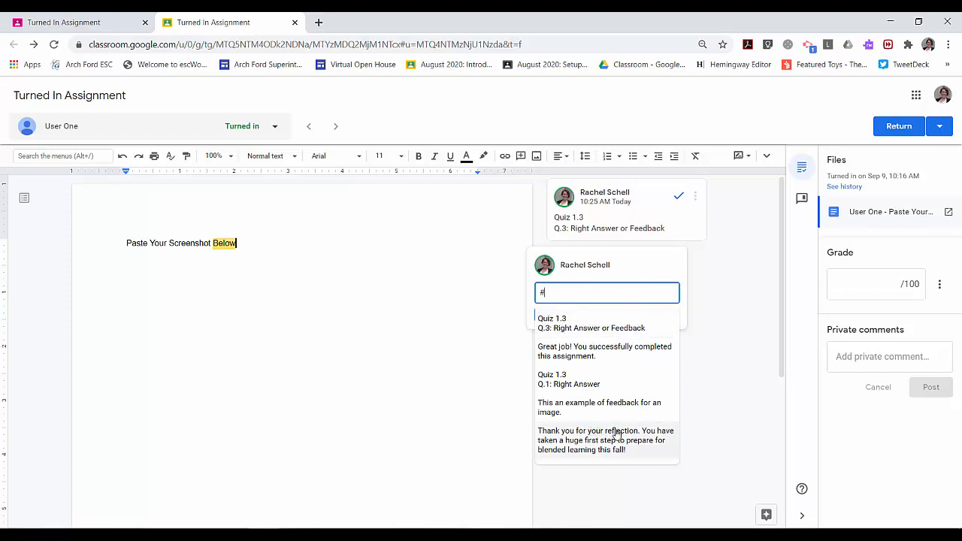
text(gre)
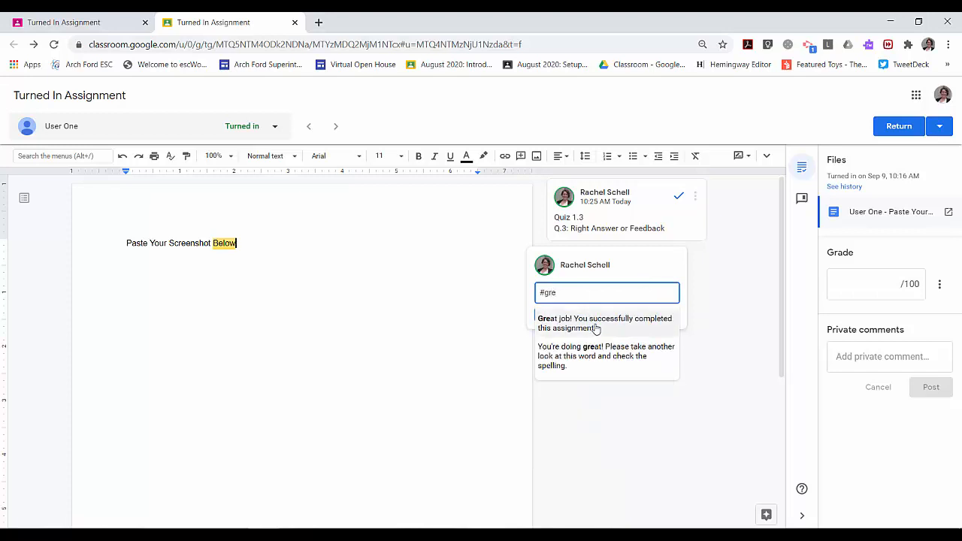
click(595, 329)
click(560, 325)
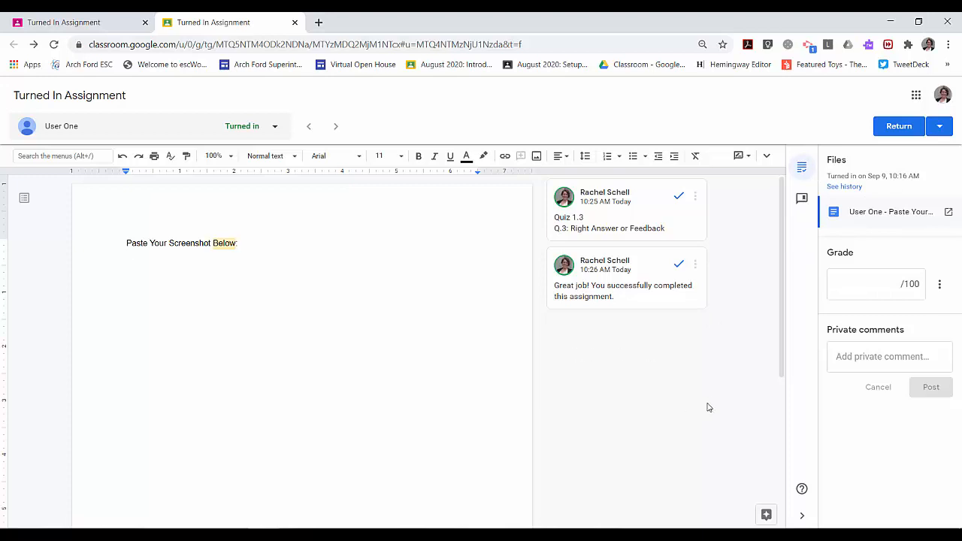
scroll(603, 395, down, 1)
scroll(454, 367, up, 1)
scroll(456, 366, down, 1)
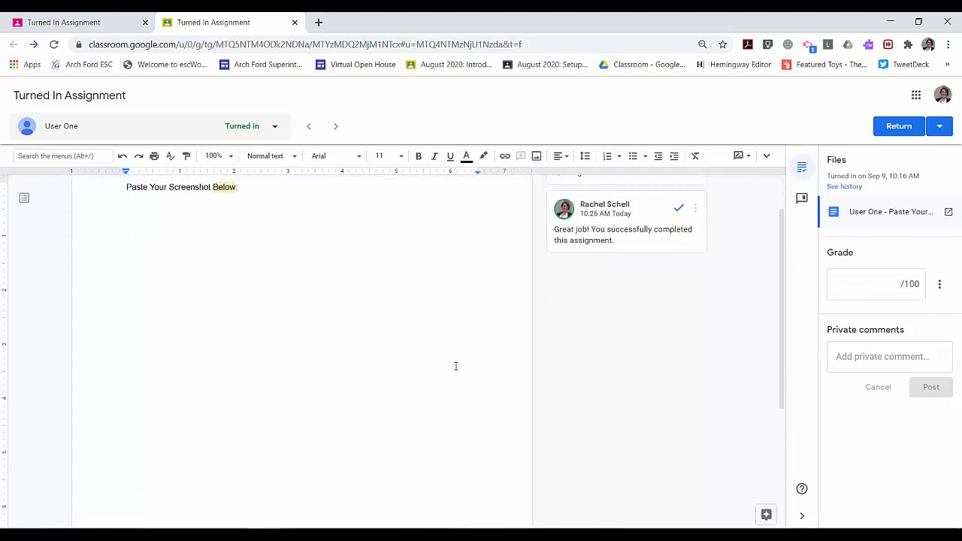
scroll(456, 366, up, 1)
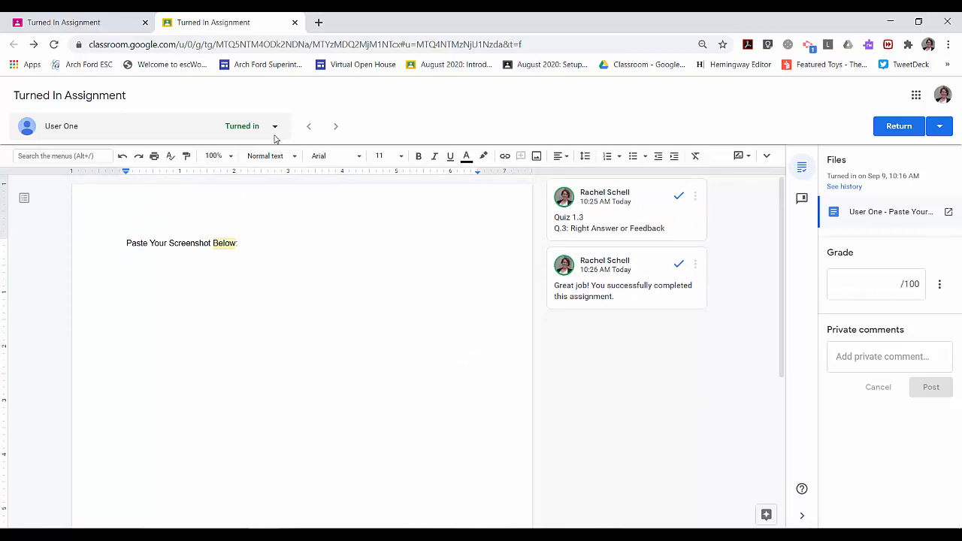
- From Test Course's classwork, open the student work for Attached Assignments and view the returned "Getting started" PDF submission
click(101, 17)
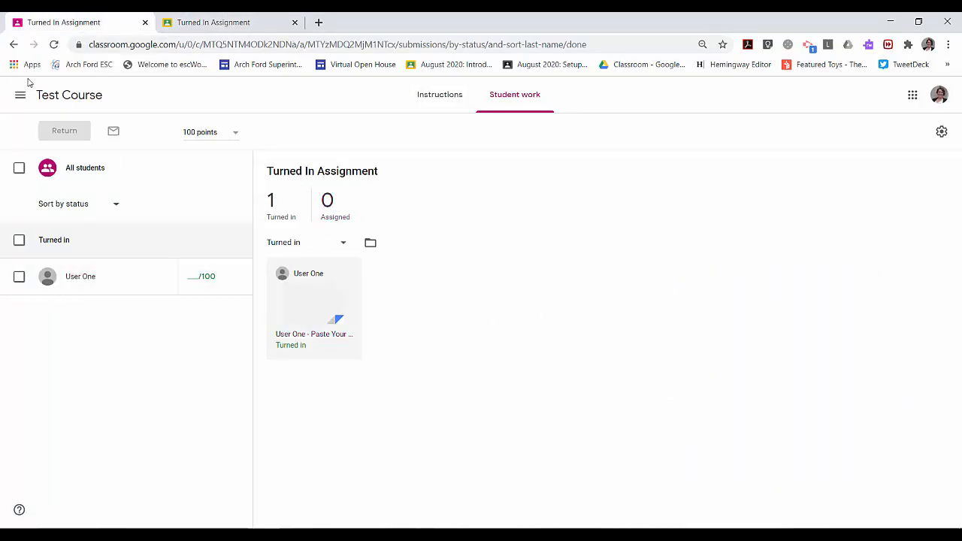
click(70, 96)
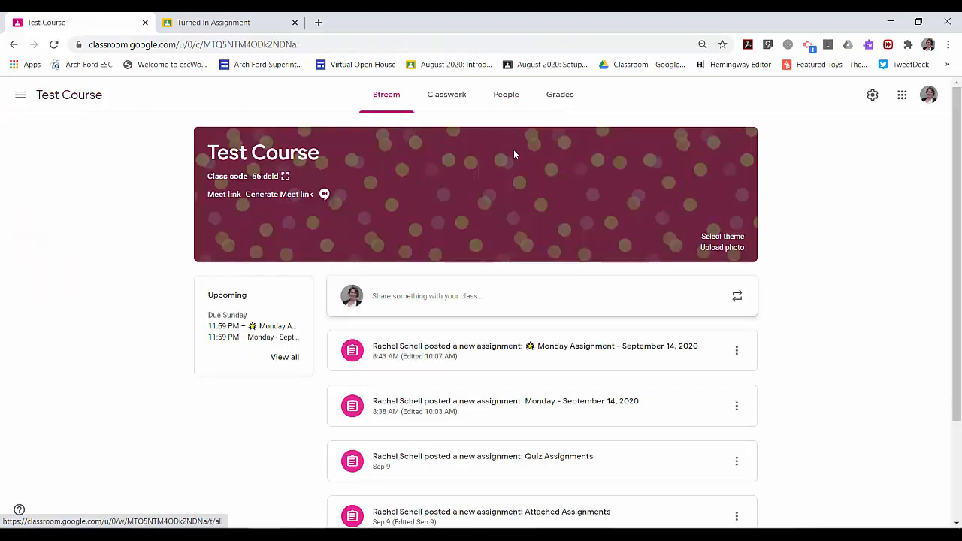
click(440, 95)
click(342, 336)
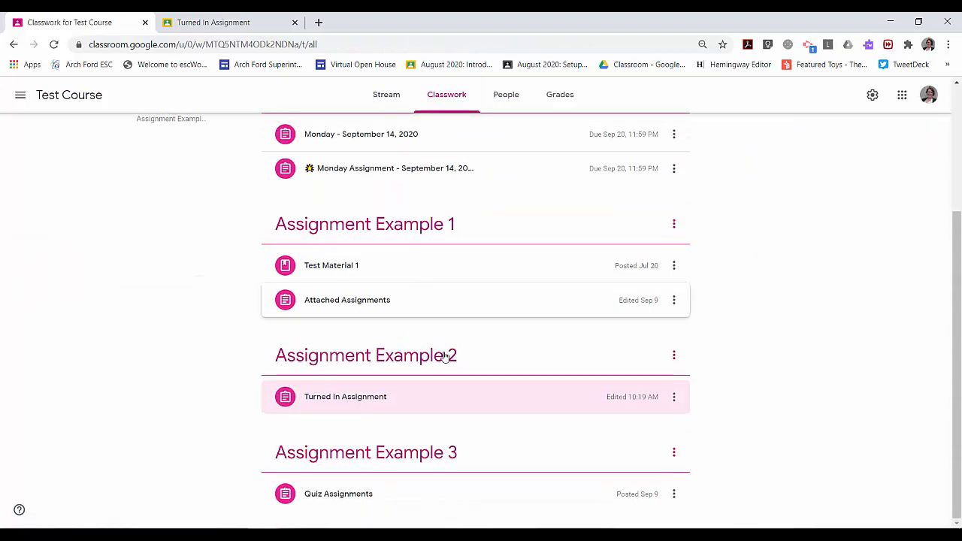
click(571, 302)
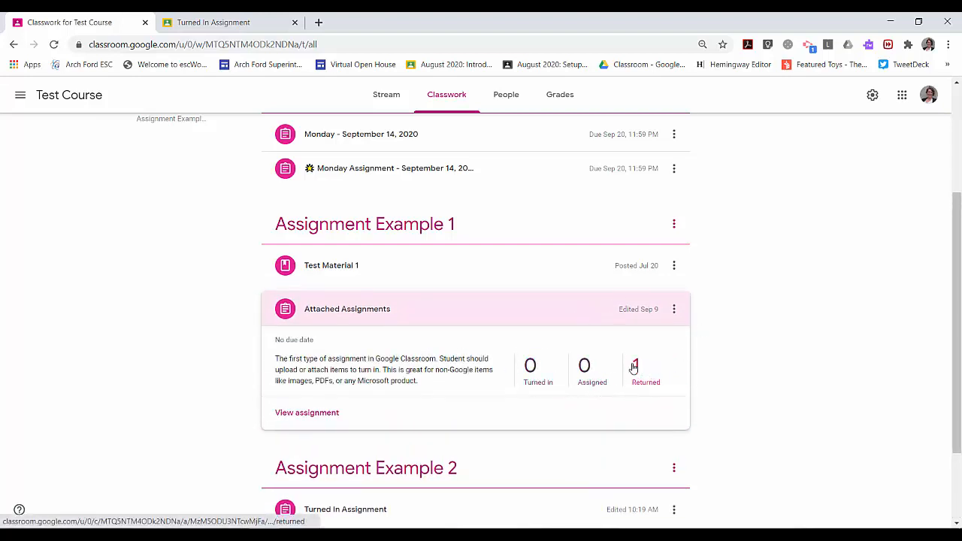
click(533, 369)
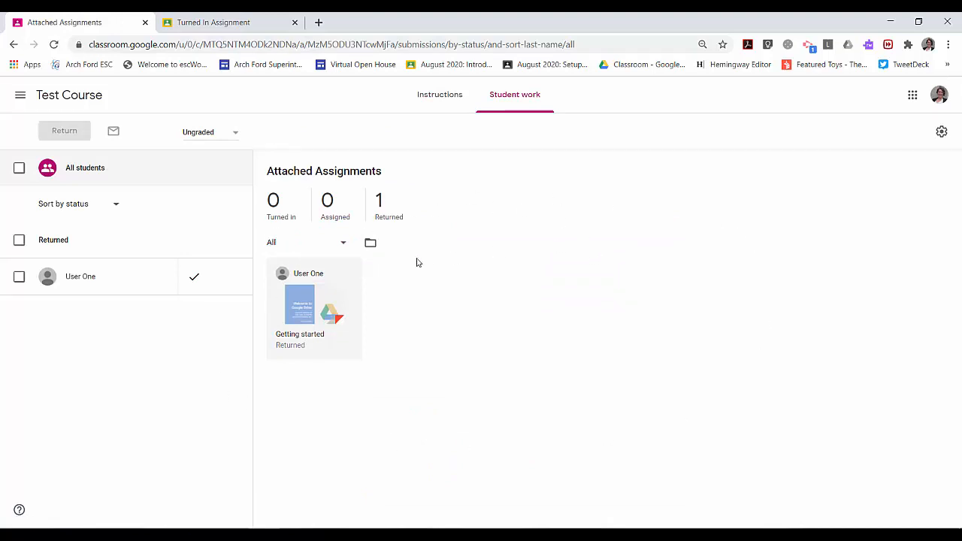
click(304, 311)
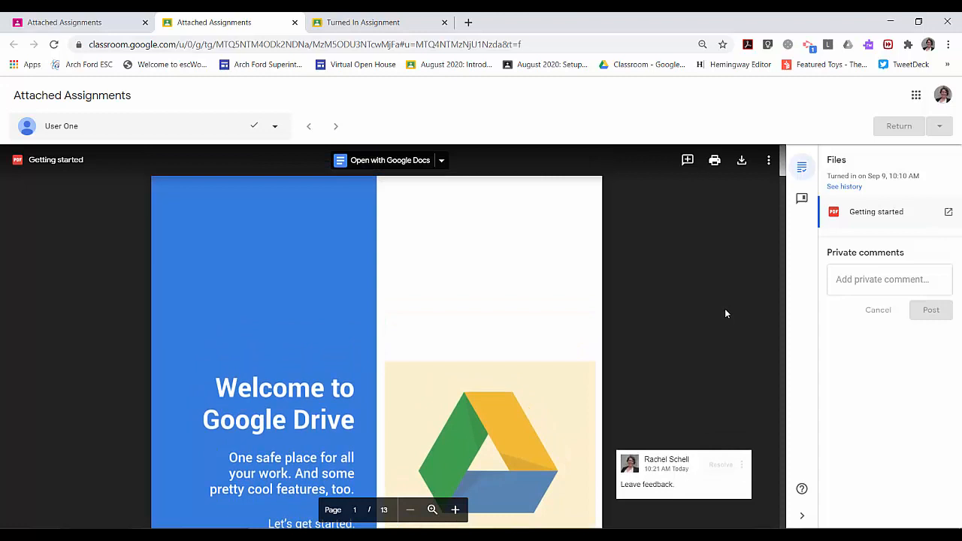
- Compare the open Turned In Assignment document with the Attached Assignments student work page, ending on the document
click(403, 19)
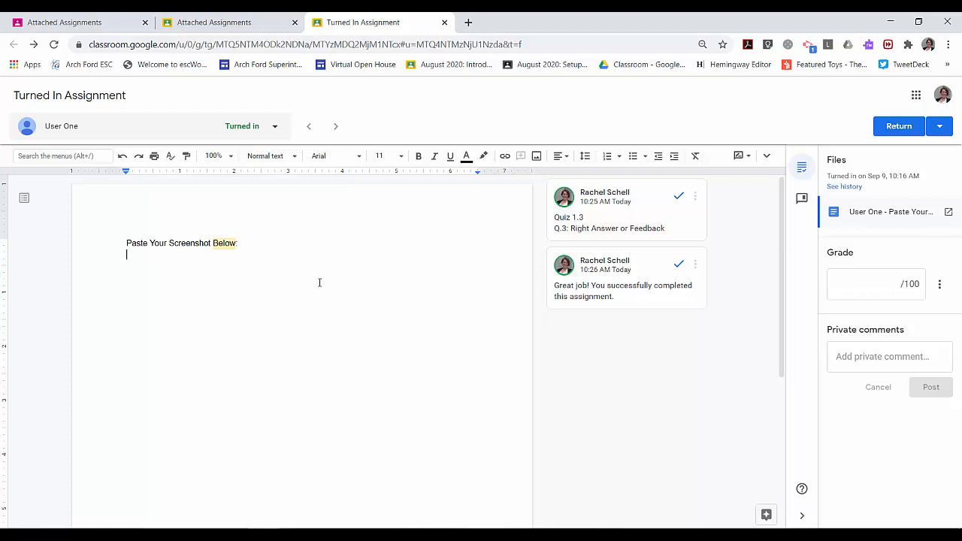
click(105, 25)
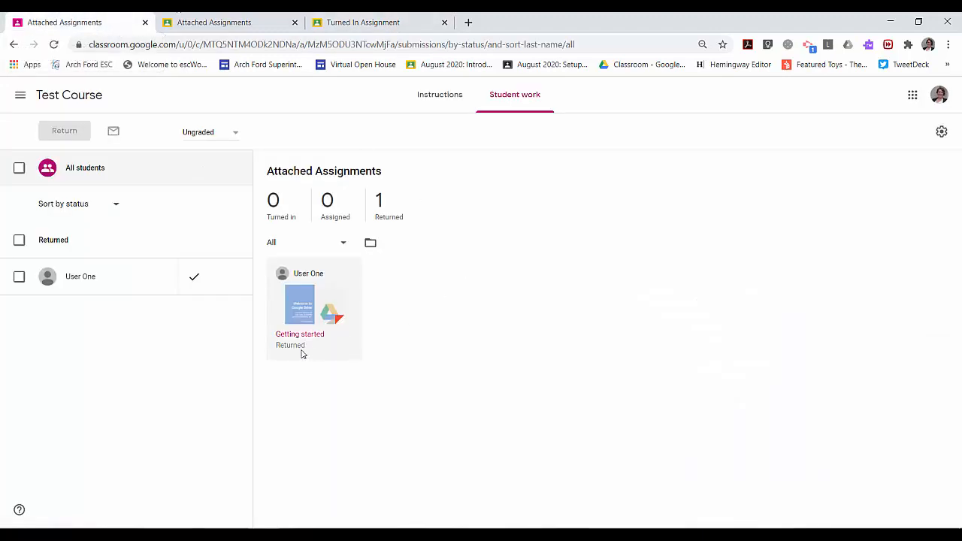
click(387, 20)
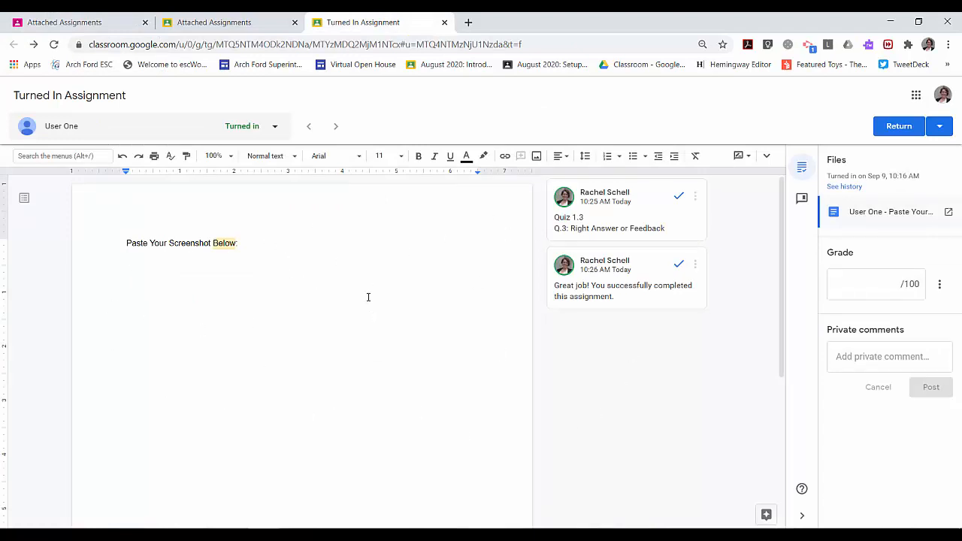
- Insert the trial text "lkjlkj" beneath "Paste Your Screenshot Below:" and delete it again
text(lkjlkj)
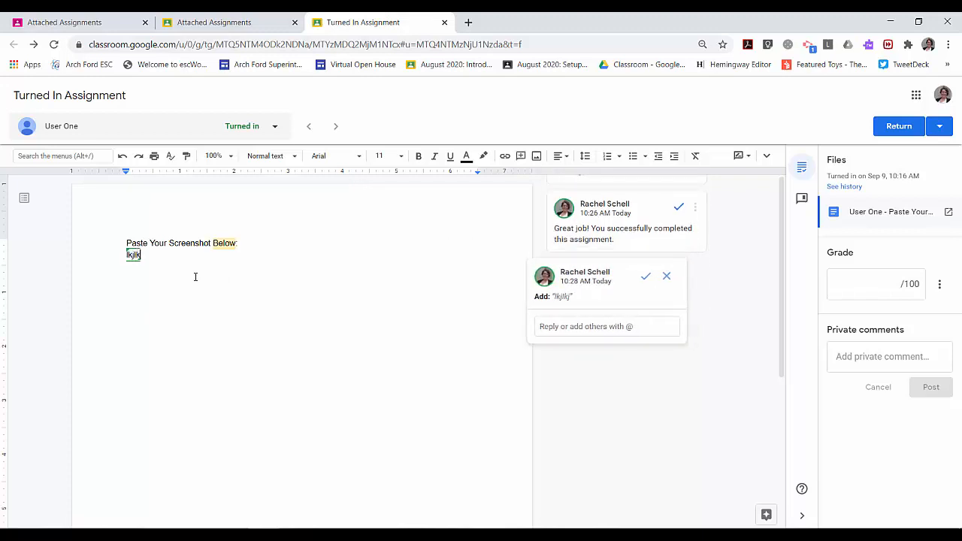
key(BackSpace)
key(BackSpace)
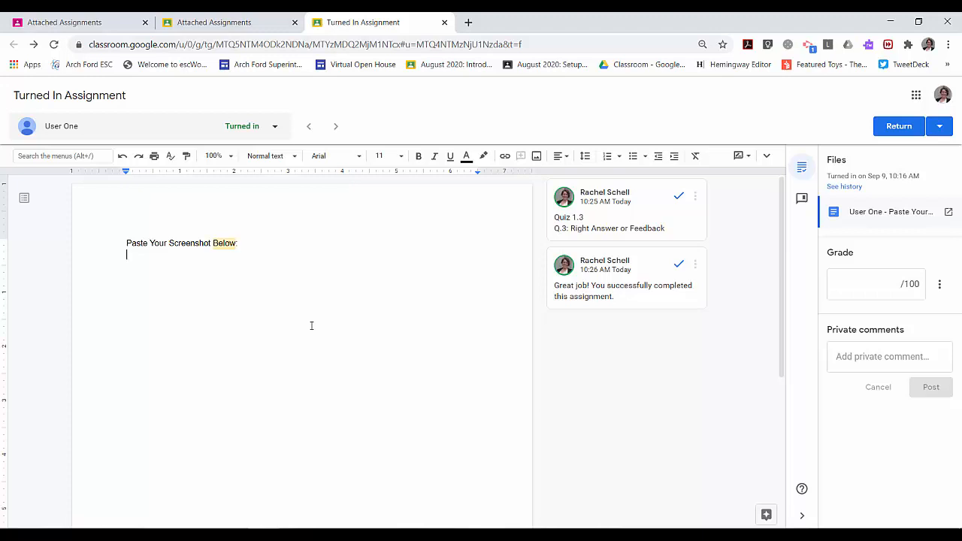
- From Test Course's classwork, open the student work for Turned In Assignment under Assignment Example 2
click(78, 19)
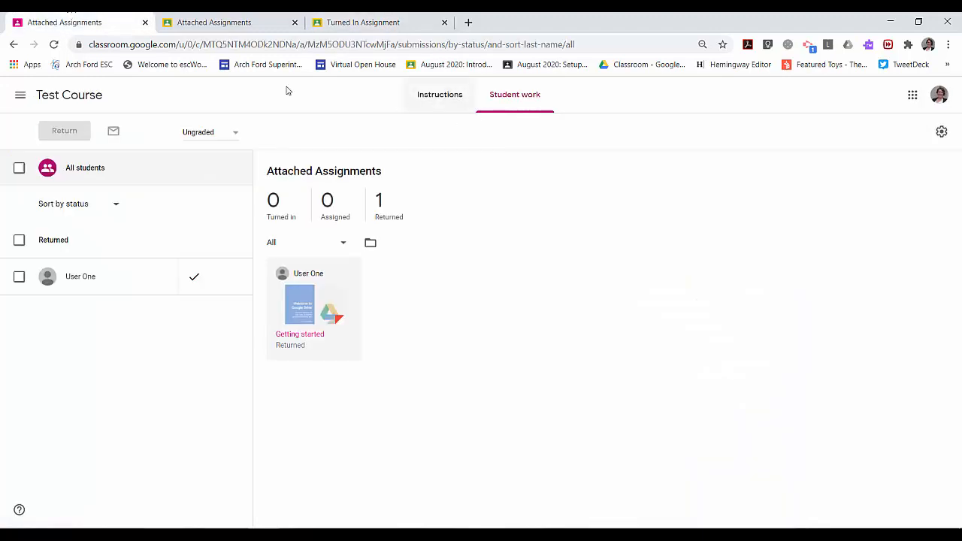
click(97, 95)
click(443, 94)
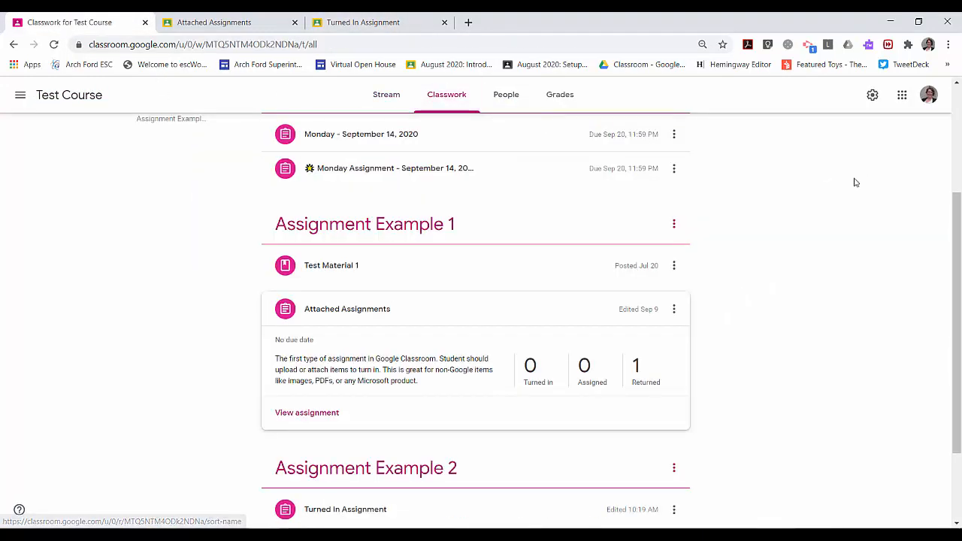
click(416, 310)
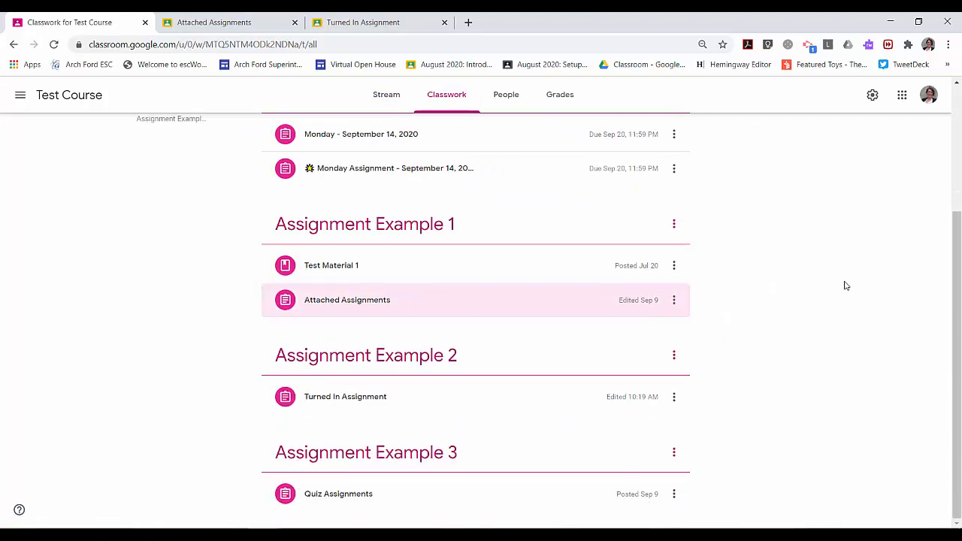
click(362, 396)
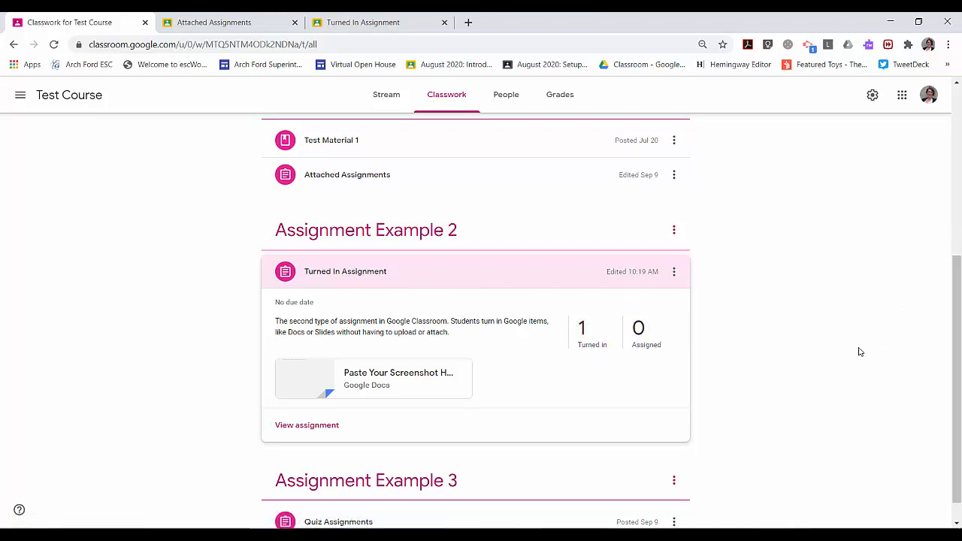
click(589, 337)
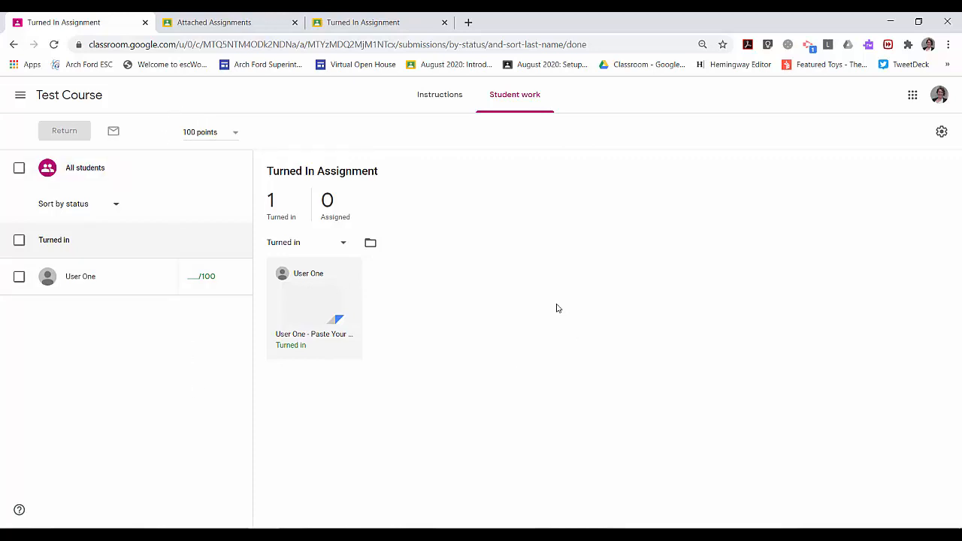
- Open the student's turned-in "Paste Your Screenshot" document and close the two older submission pages
click(308, 299)
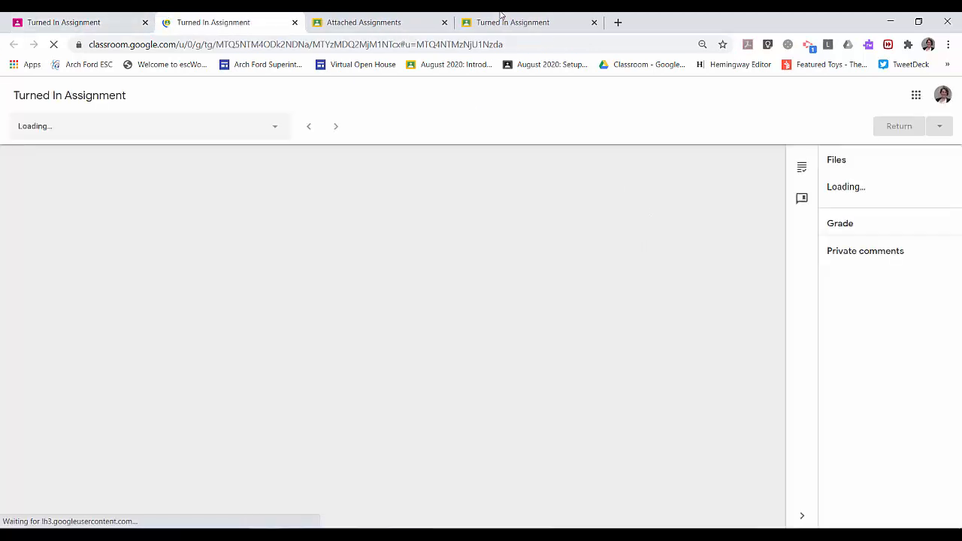
click(444, 22)
click(445, 21)
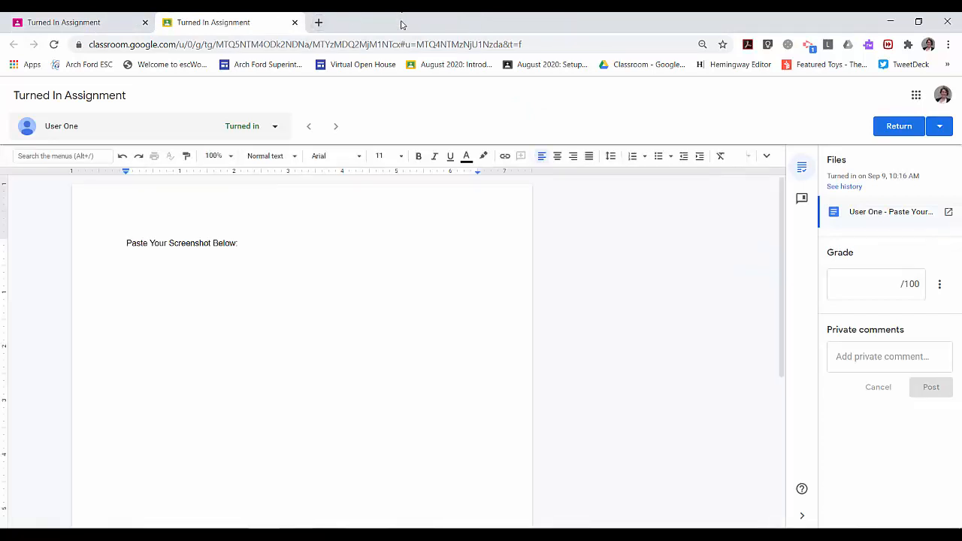
- Add a new line reading "Comment 2" beneath "Paste Your Screenshot Below:"
click(233, 243)
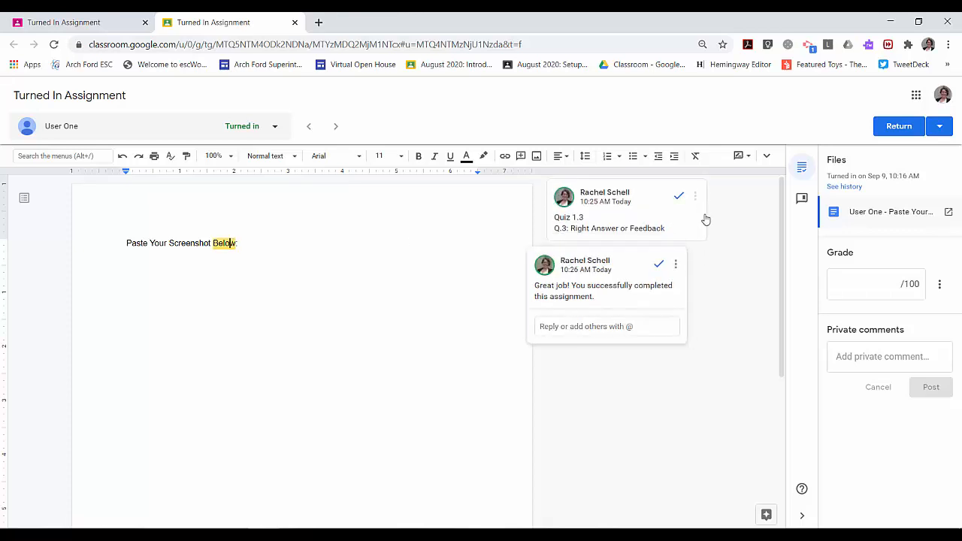
click(260, 254)
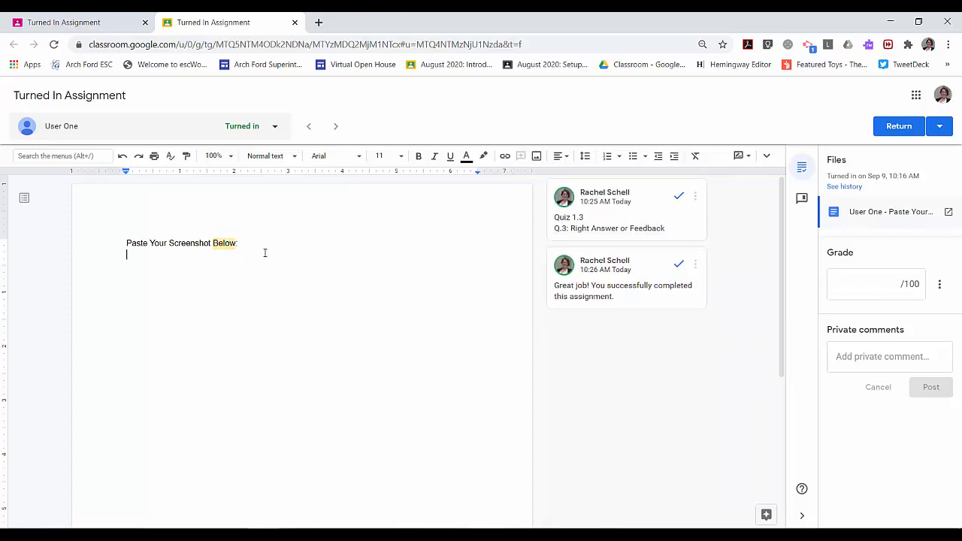
key(Return)
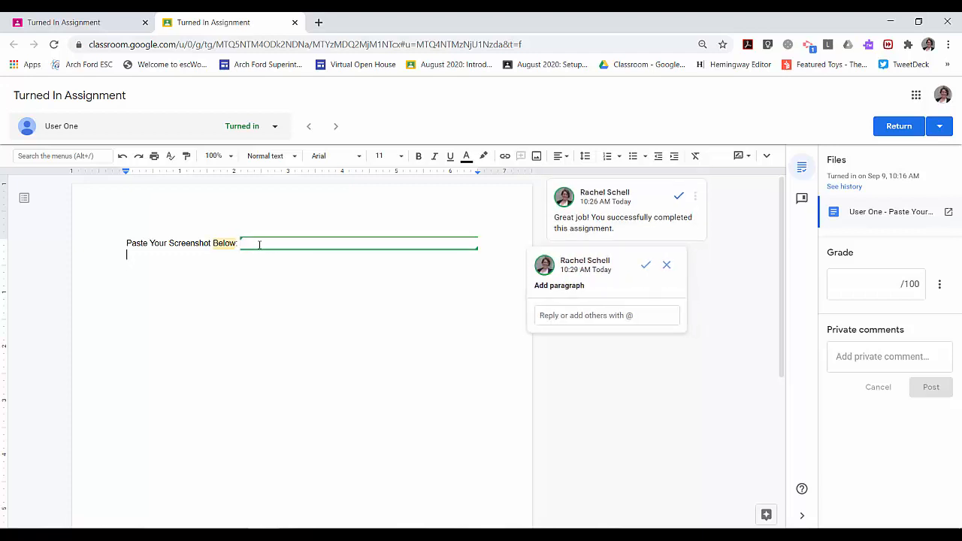
text(Comment 2)
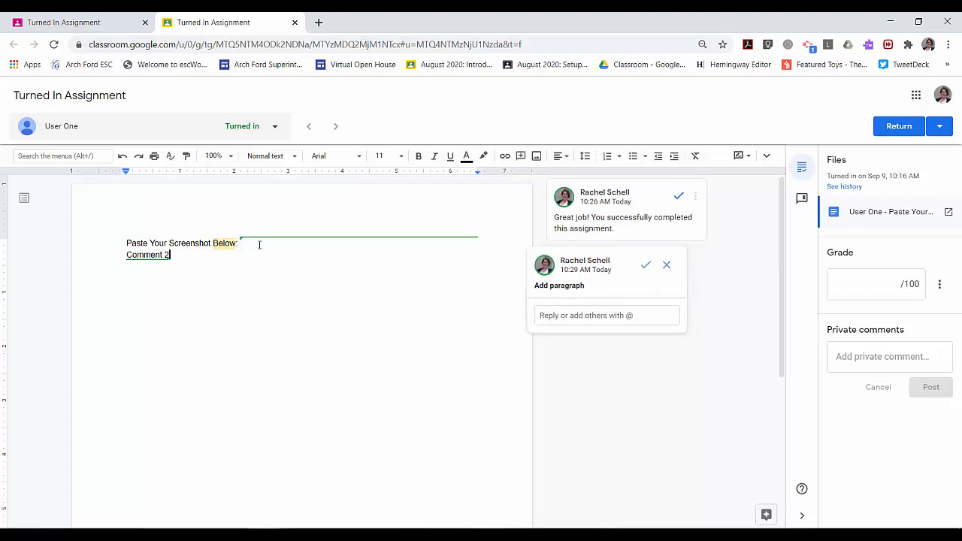
- Comment on the "2" in "Comment 2" with the bank entry "Quiz 1.3 Q.1: Right Answer", found using "#quiz"
click(524, 158)
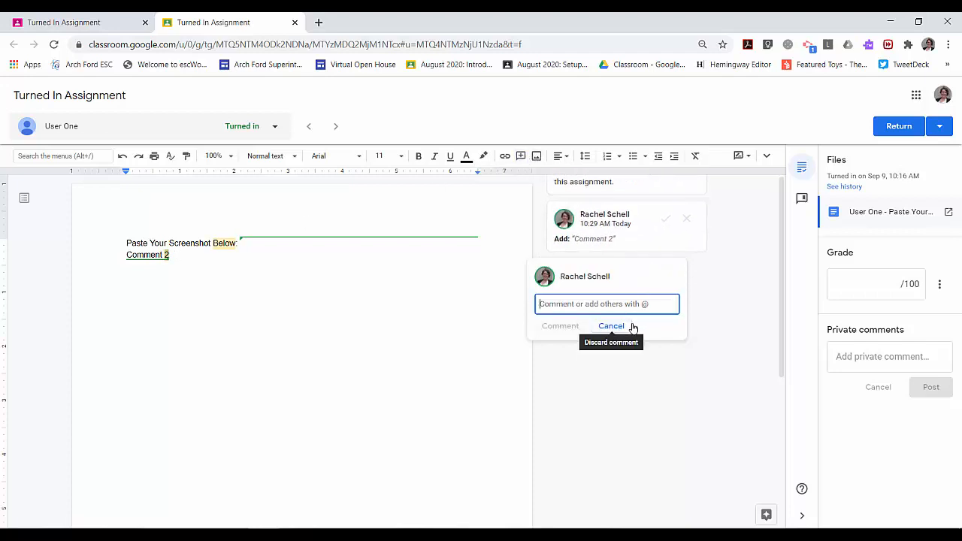
text(#)
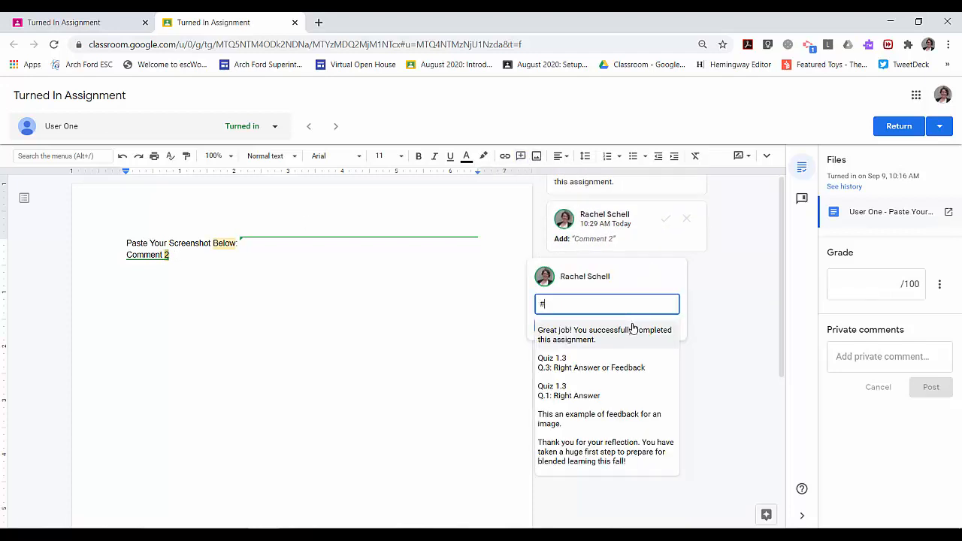
text(quiz)
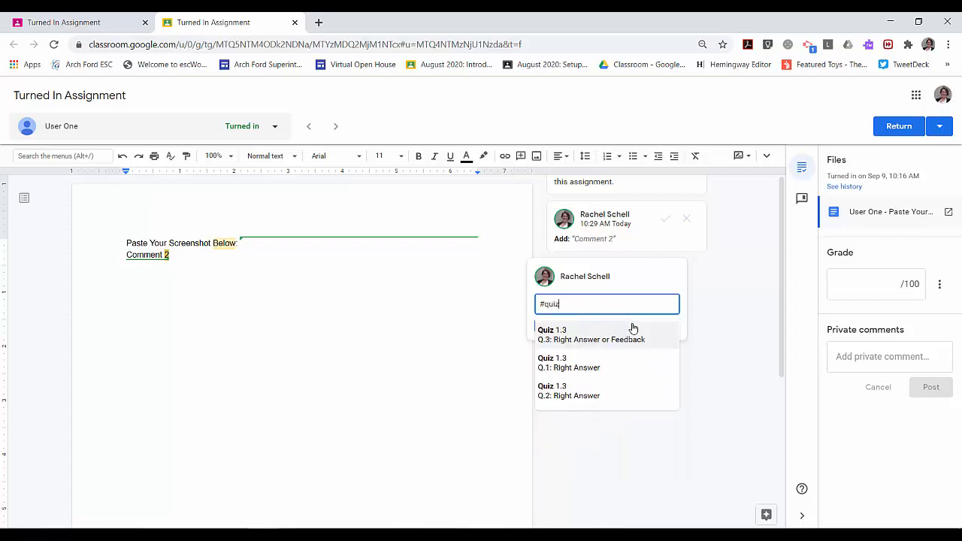
click(555, 364)
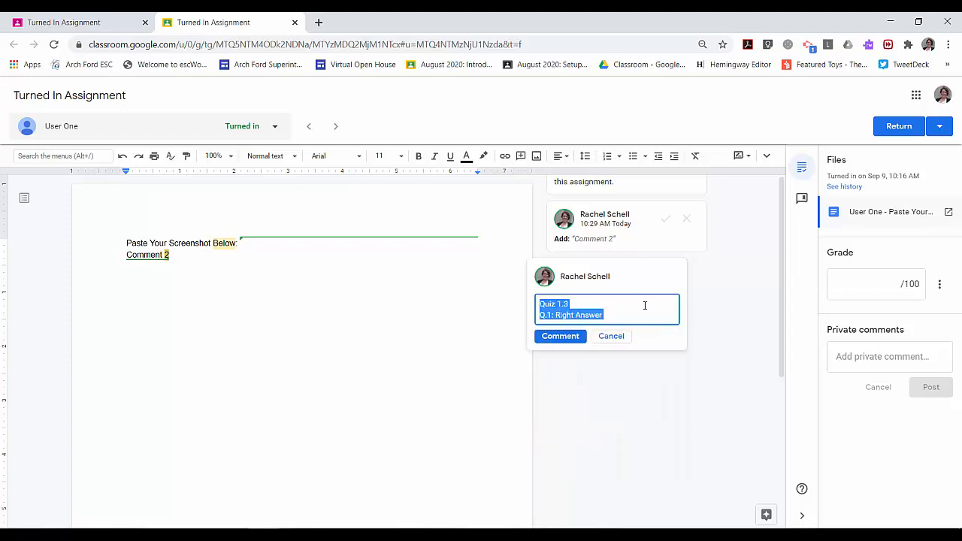
click(559, 339)
click(585, 393)
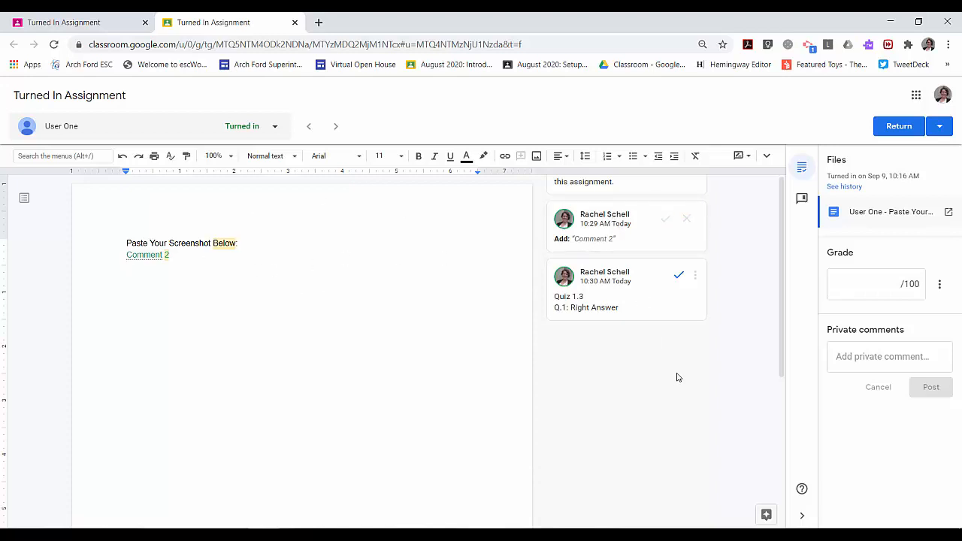
- Grade the submission 97 out of 100 and leave the private comment empty
click(874, 290)
text(97)
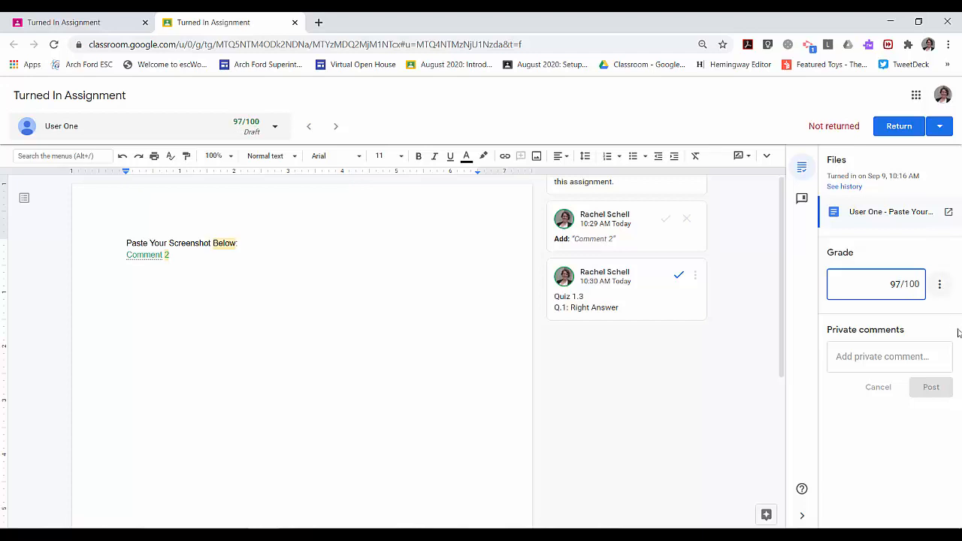
click(884, 356)
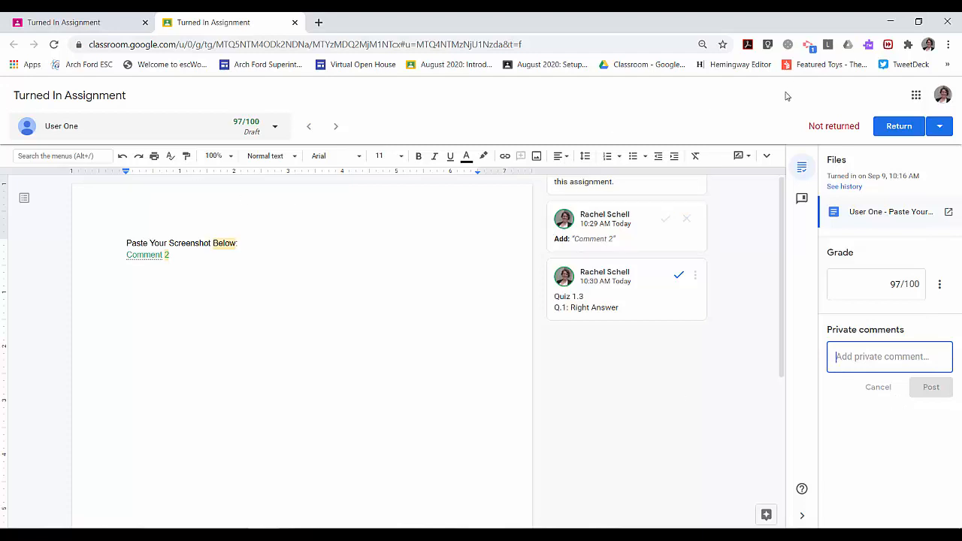
- Sort the submission's student list by status and close the list
click(277, 129)
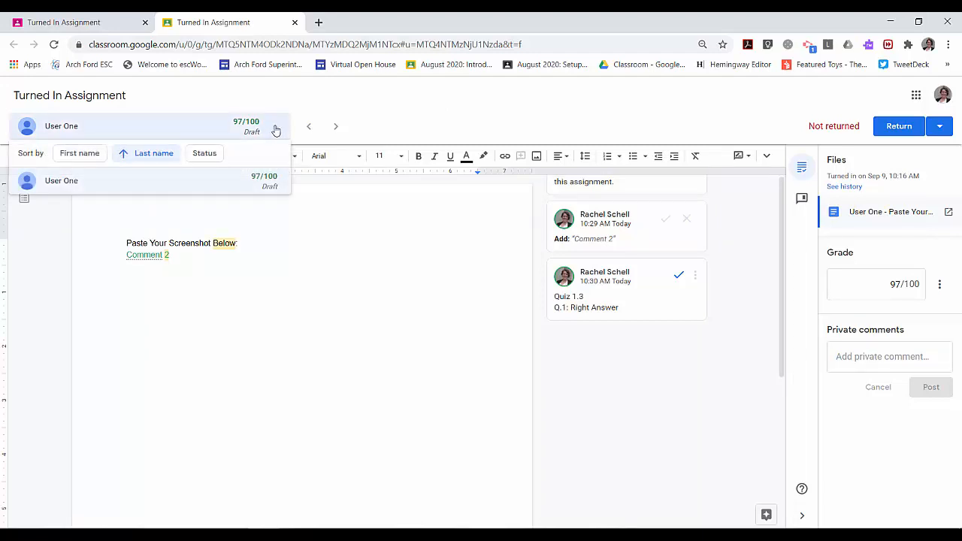
click(213, 154)
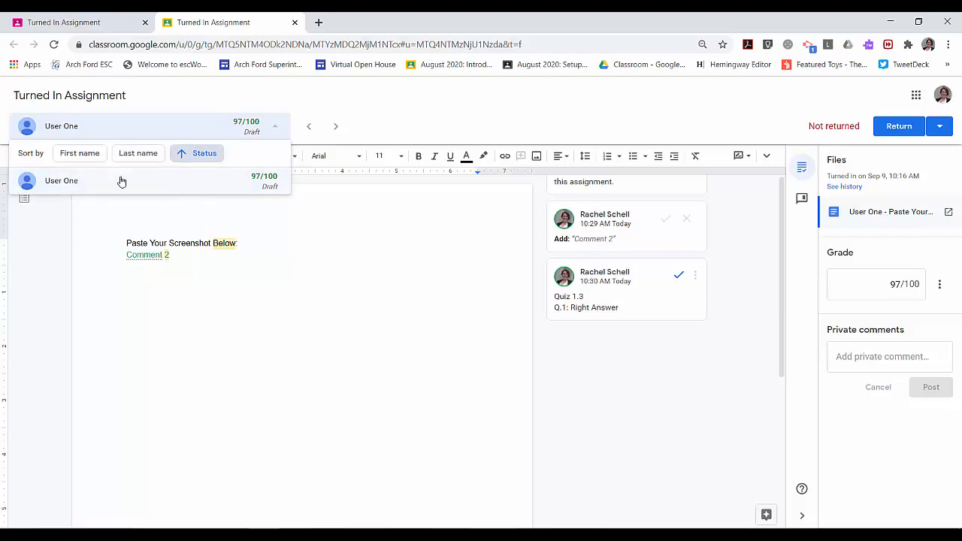
click(341, 126)
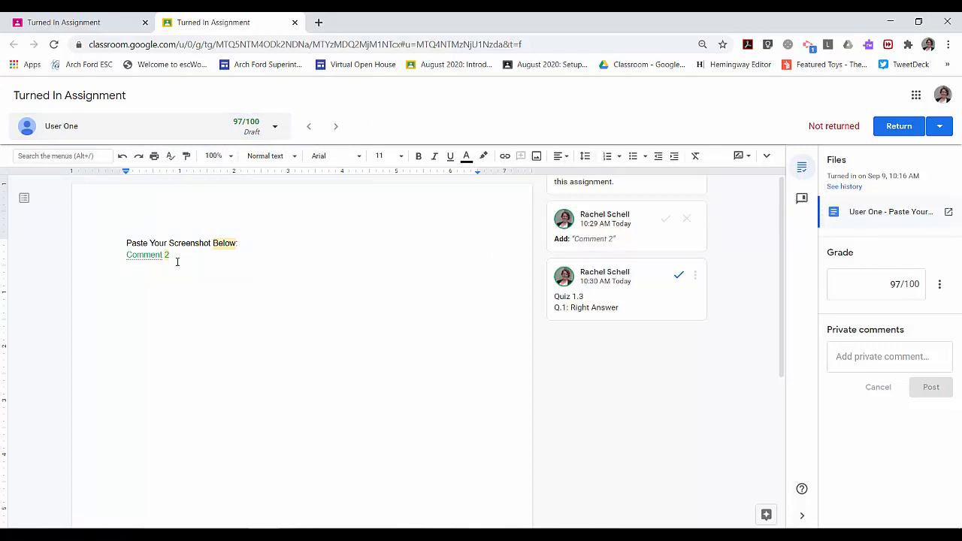
- Review the document's comments, the grade and private comment fields, and the Turned In Assignment student work page
click(225, 243)
click(187, 243)
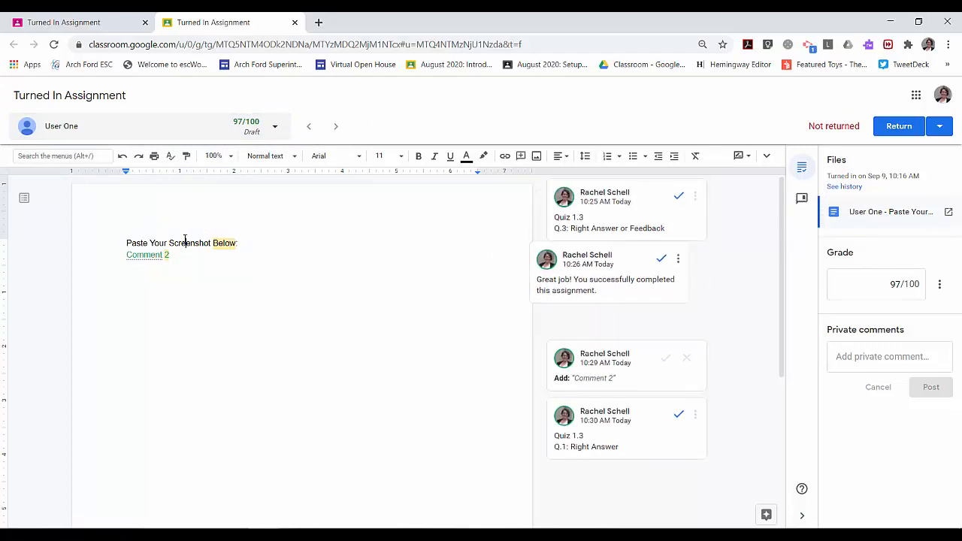
click(863, 287)
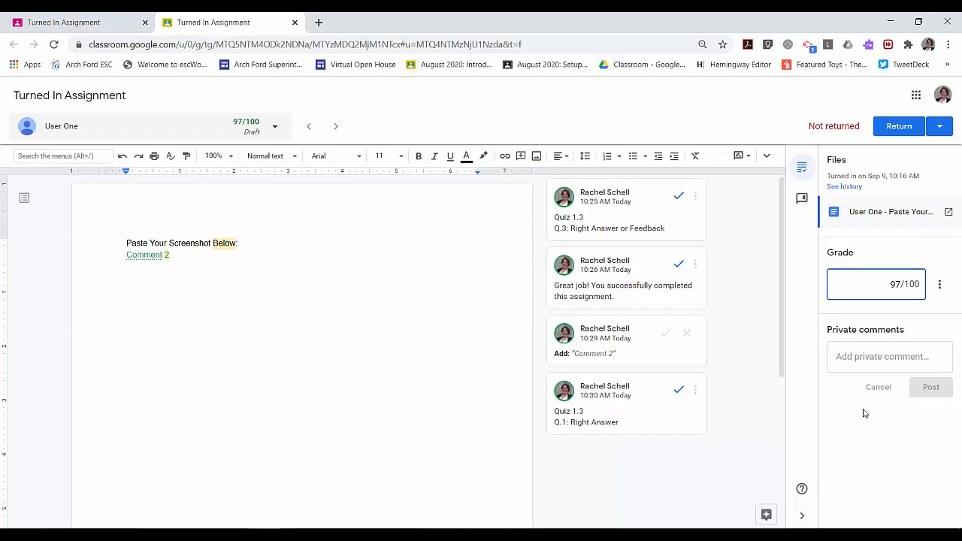
click(857, 357)
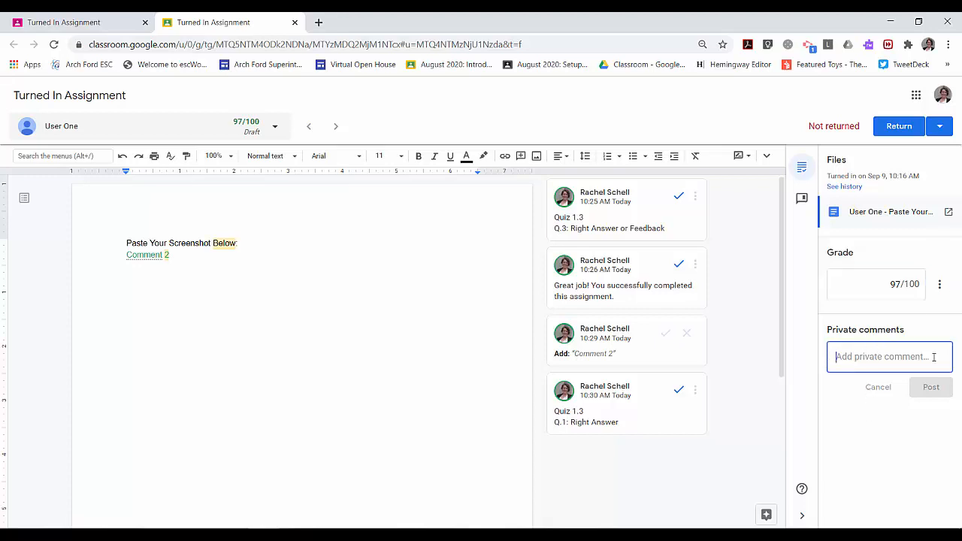
click(887, 427)
click(109, 19)
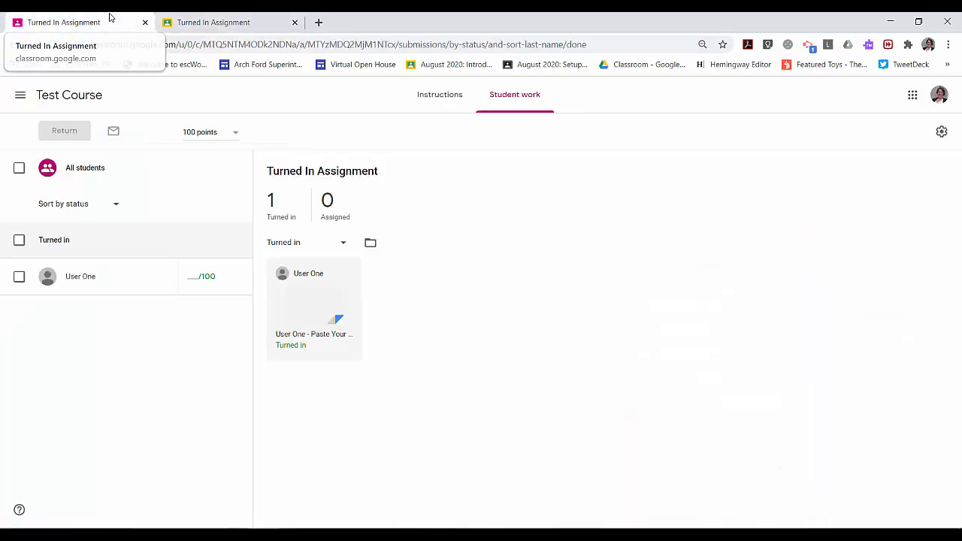
click(223, 16)
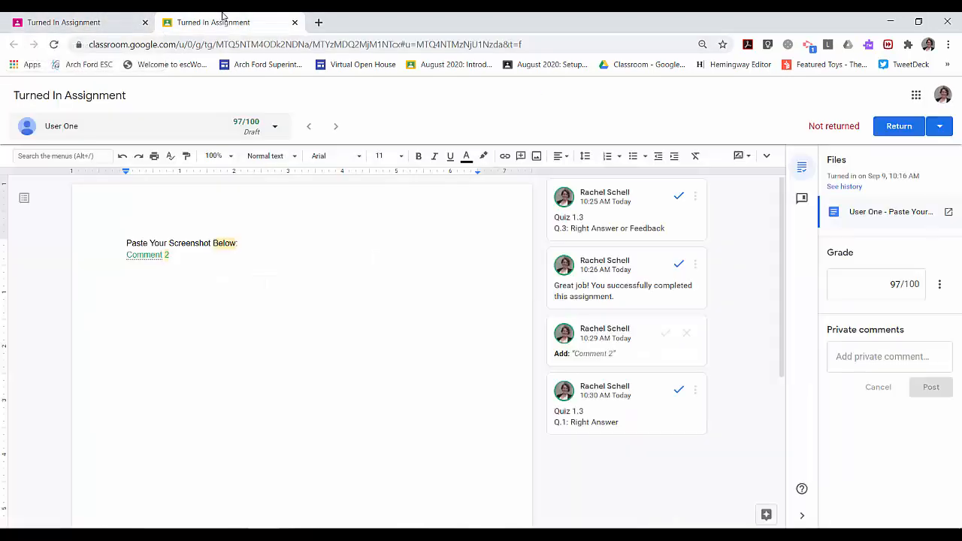
- From the student work page, return all turned-in work with the private comment "Great job! You successfully completed the assignment."
click(63, 24)
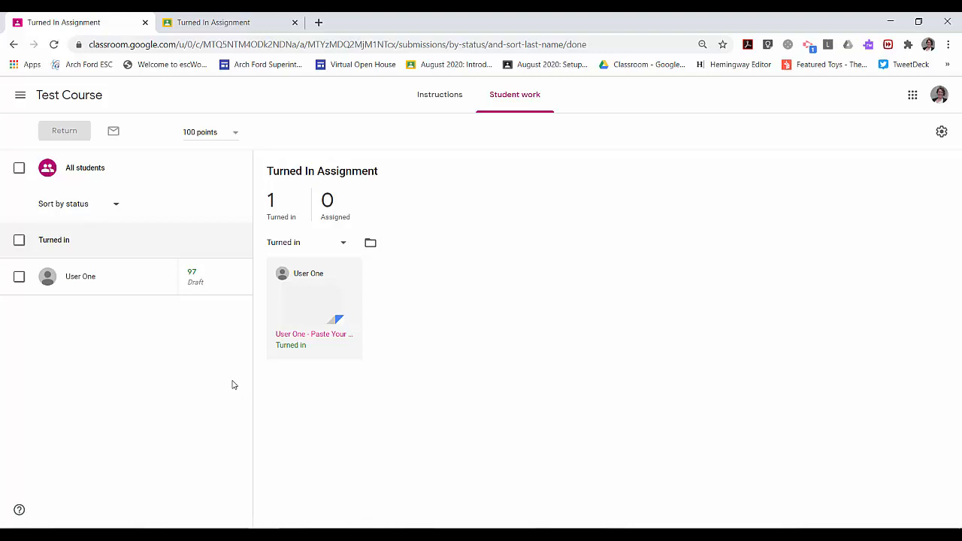
click(19, 241)
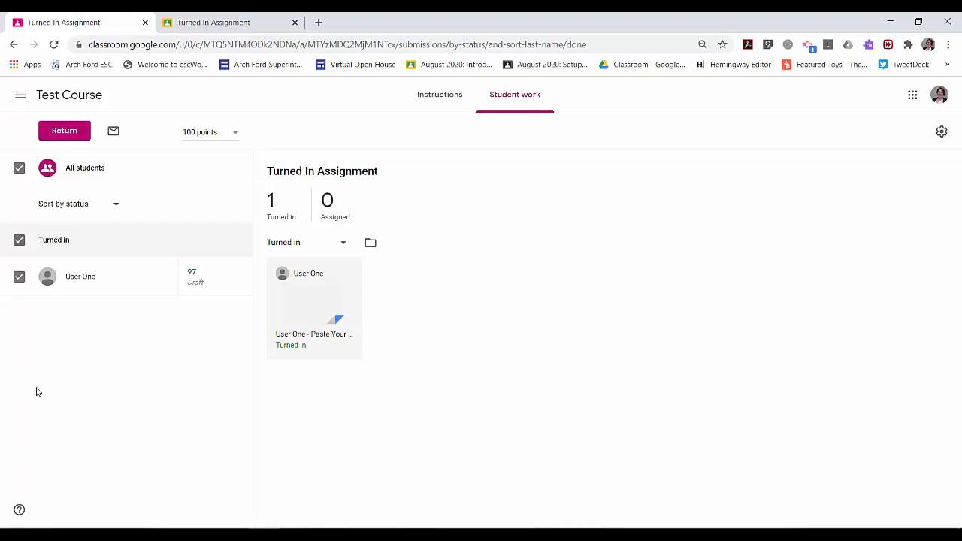
click(72, 134)
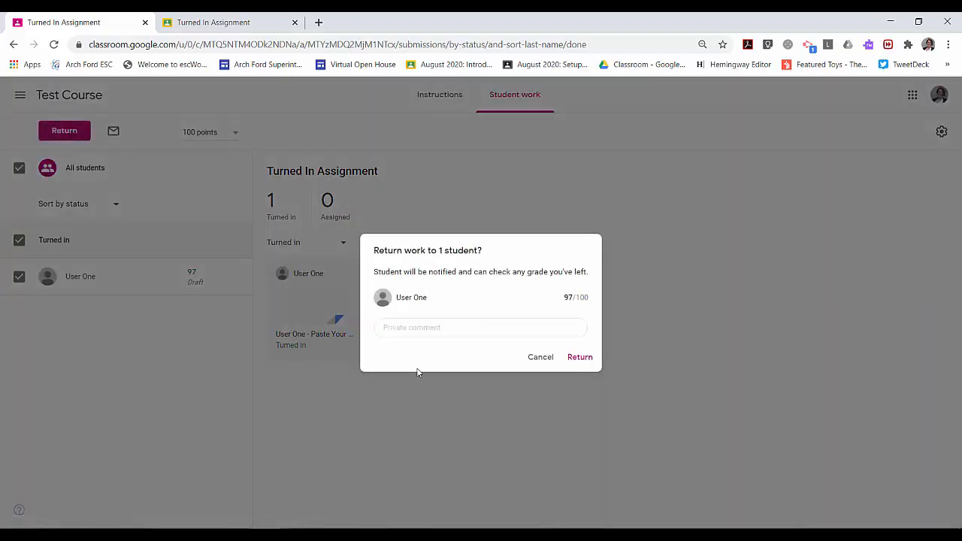
click(440, 329)
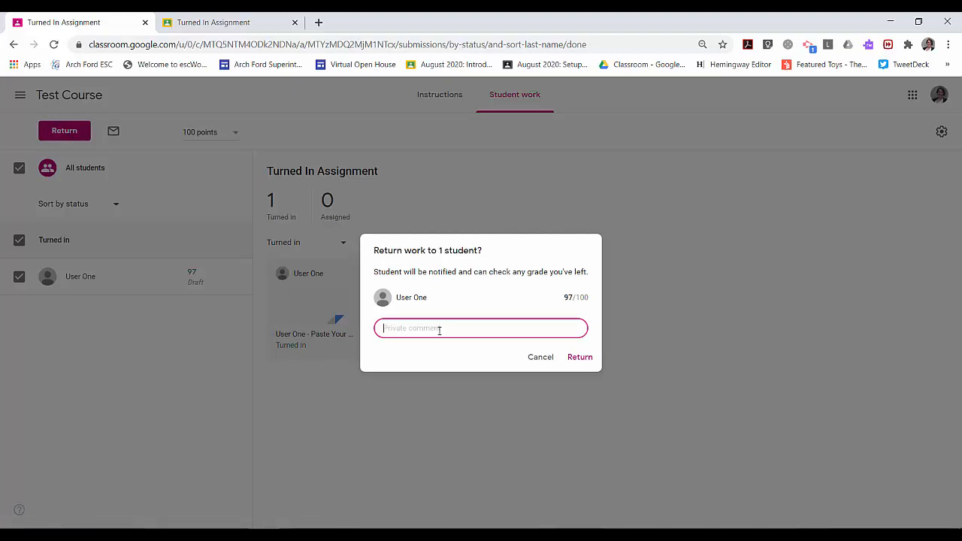
text(Great job! You successfully completed the assignm)
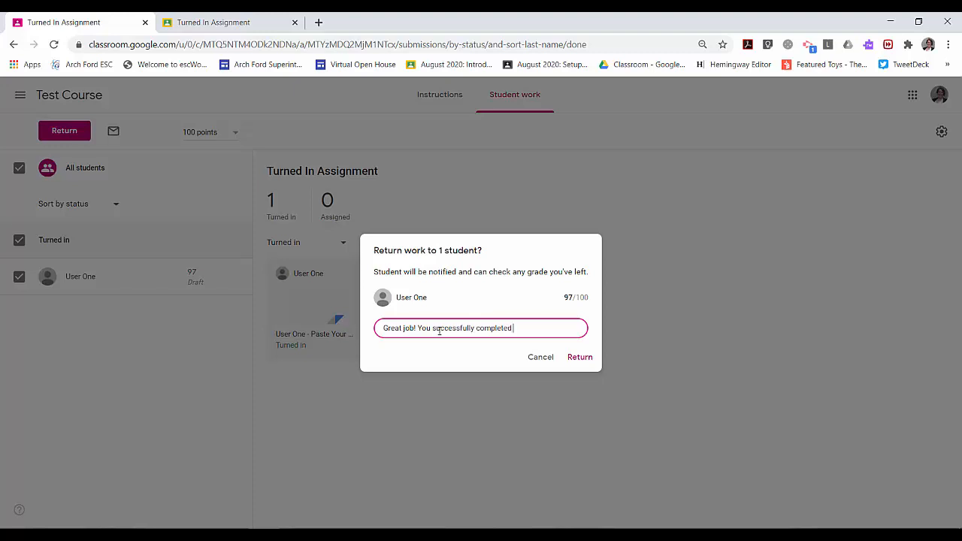
text(ent.)
click(585, 362)
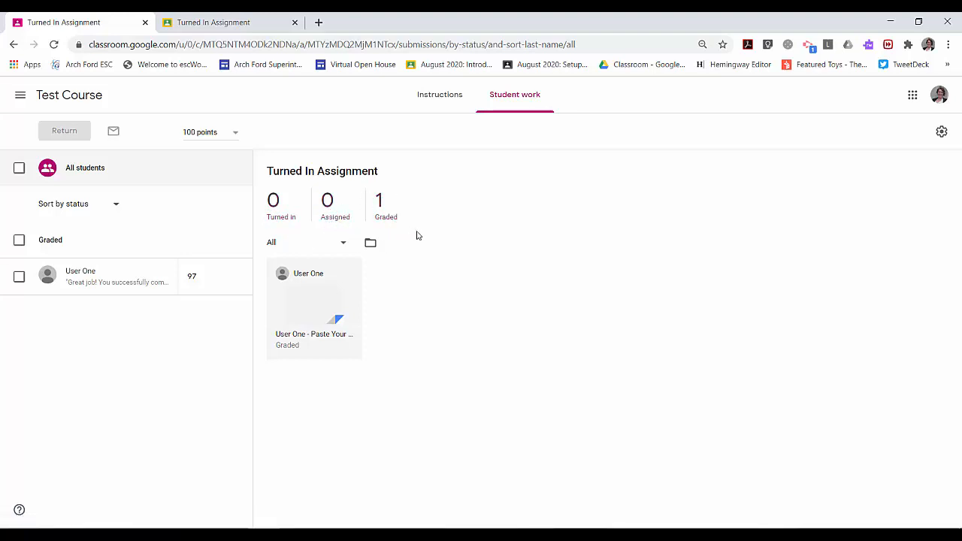
- View Test Course's grades and go back to its classwork
click(96, 100)
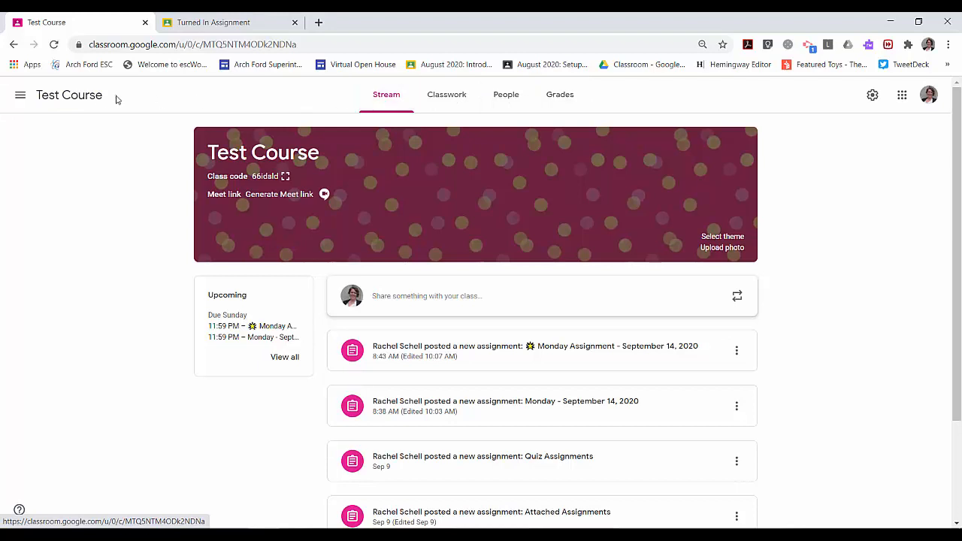
click(564, 104)
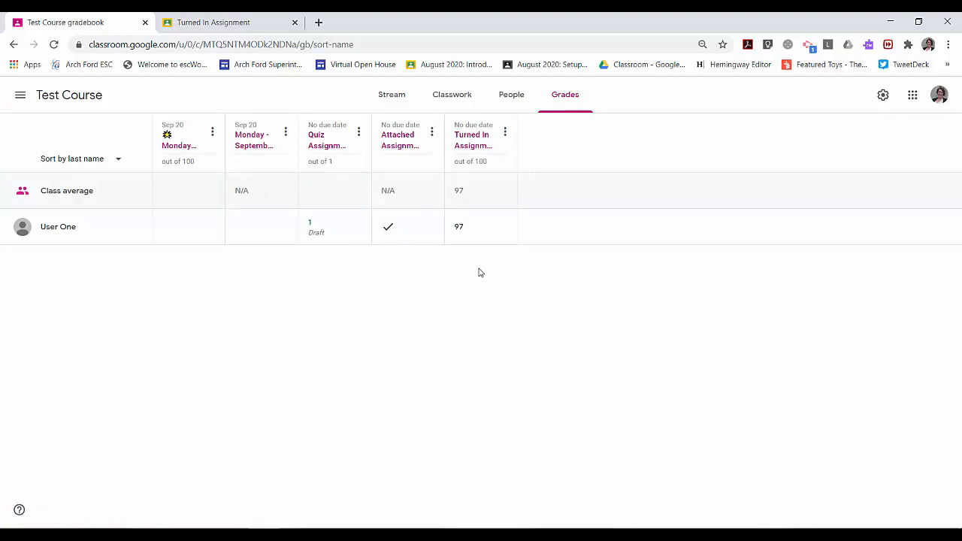
click(95, 97)
click(451, 96)
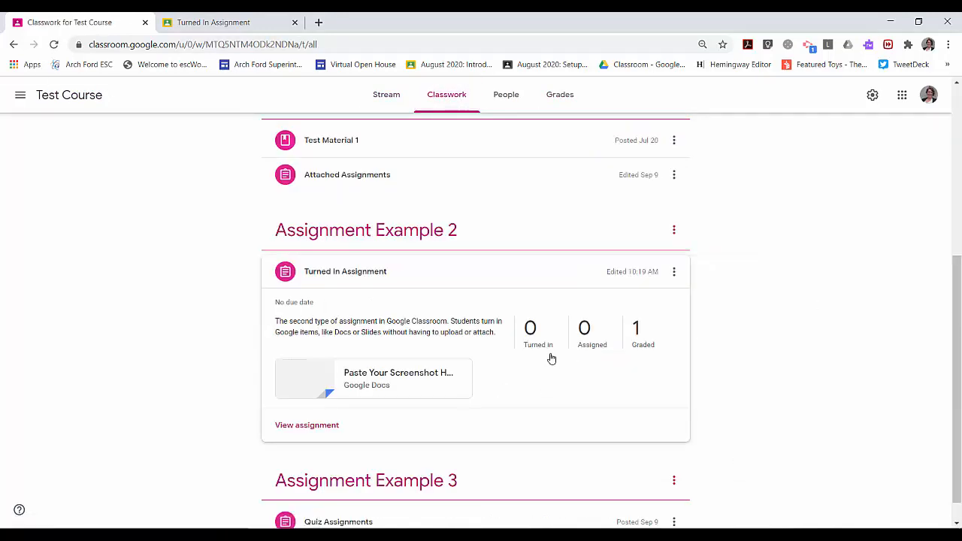
- Open Turned In Assignment's graded work, and review the submission's document, grade field, private comment field and student list
click(637, 337)
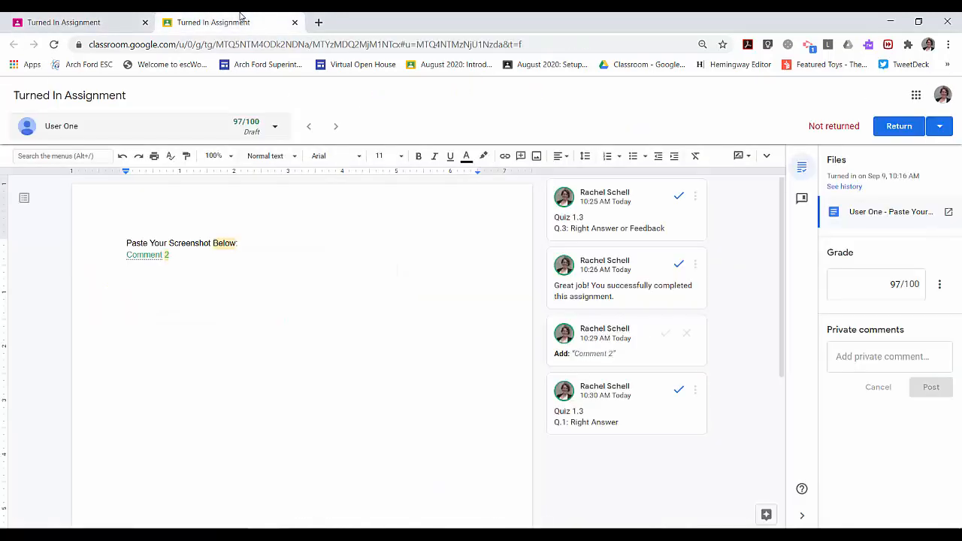
click(292, 243)
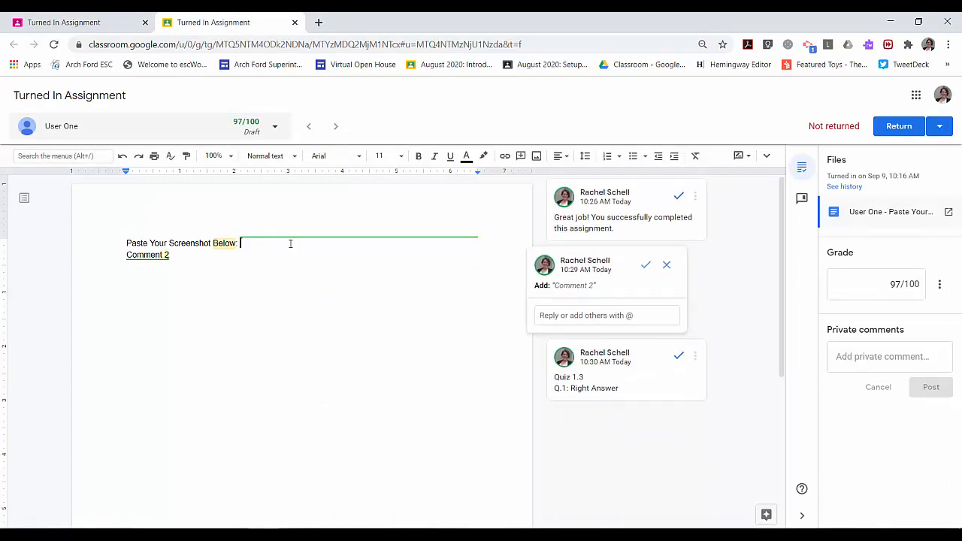
click(872, 292)
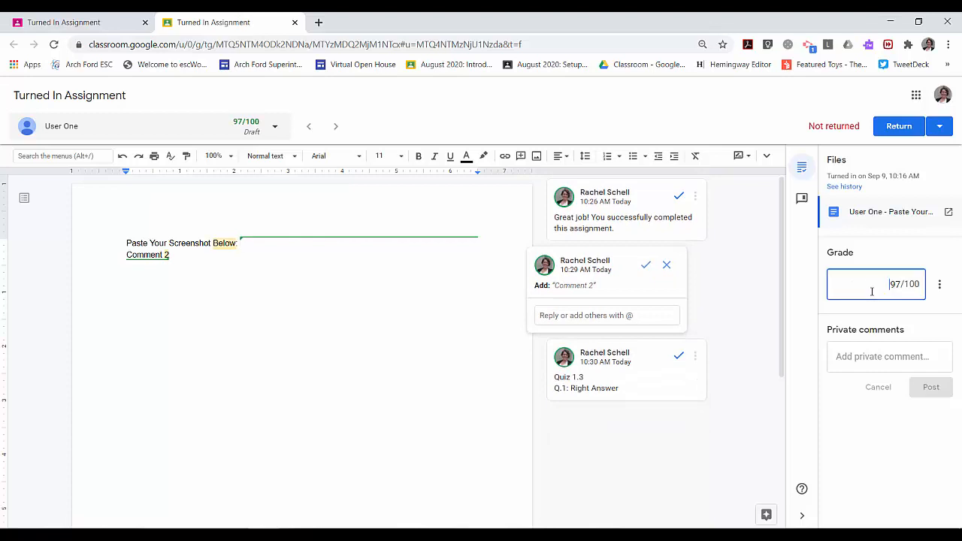
click(917, 356)
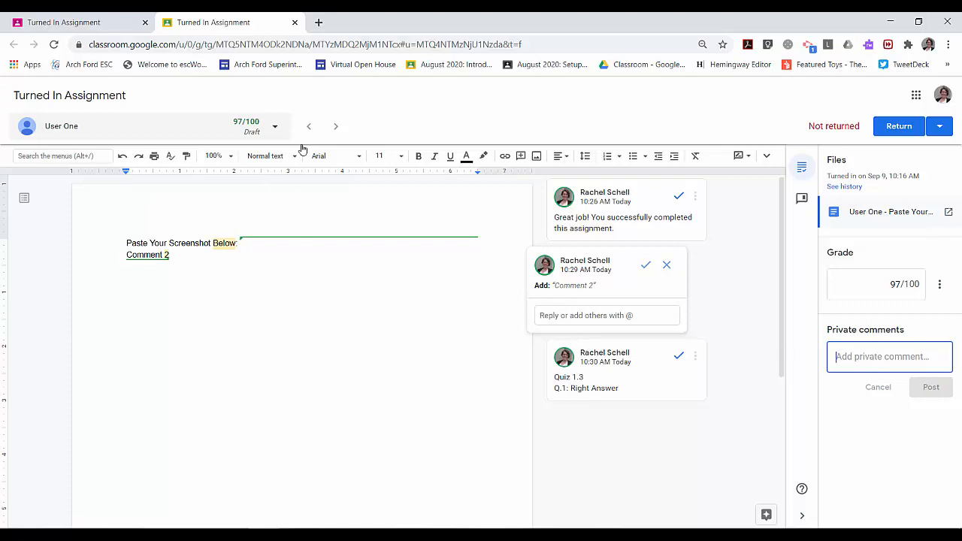
click(275, 126)
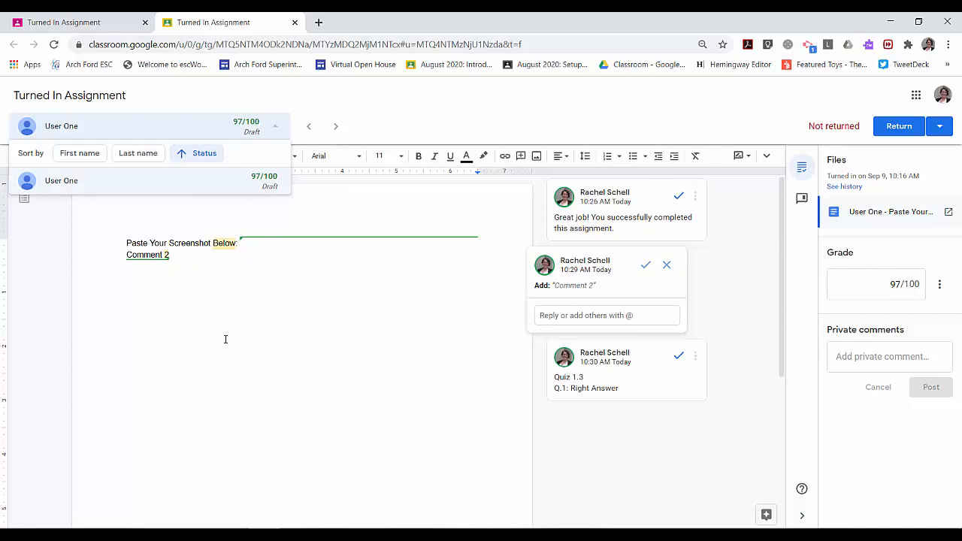
click(401, 129)
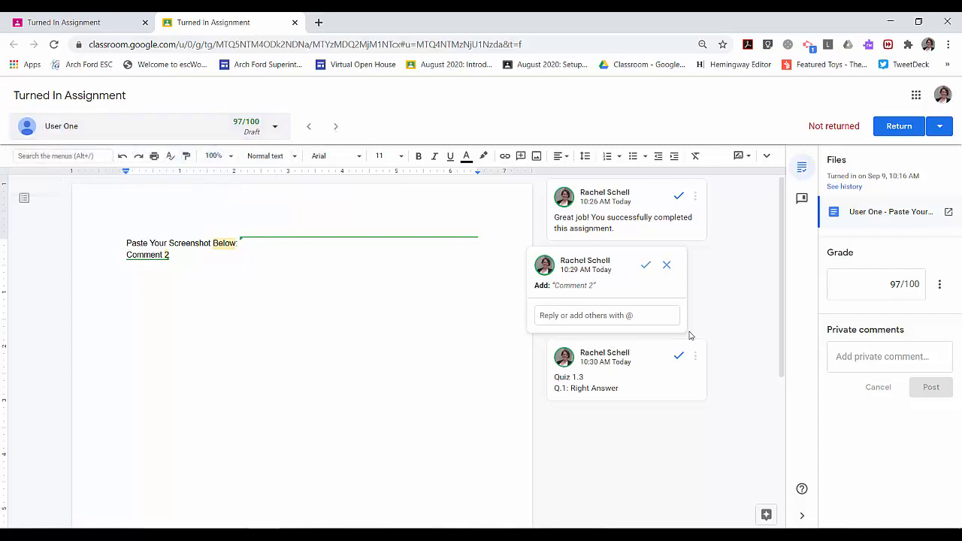
- Go back to the student work page of Turned In Assignment and select all graded students
click(86, 21)
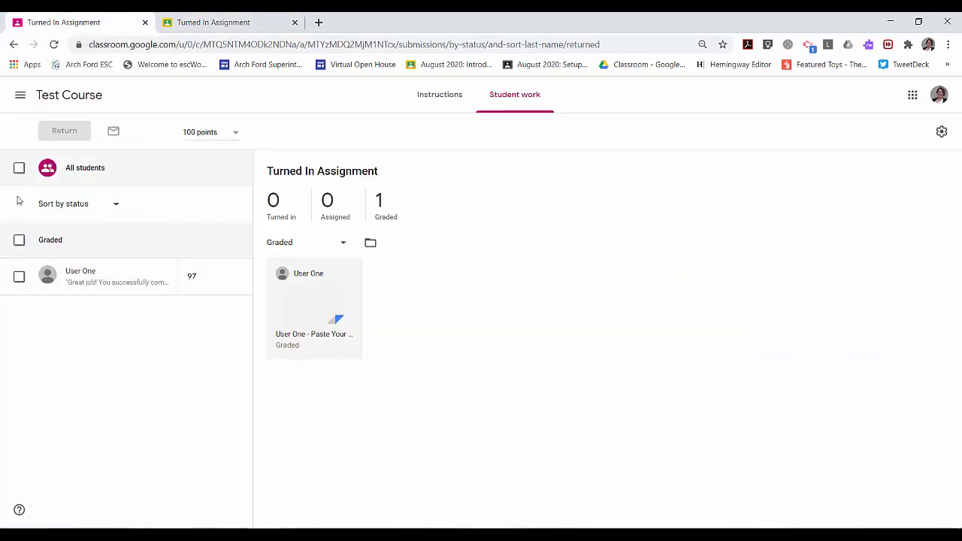
click(19, 240)
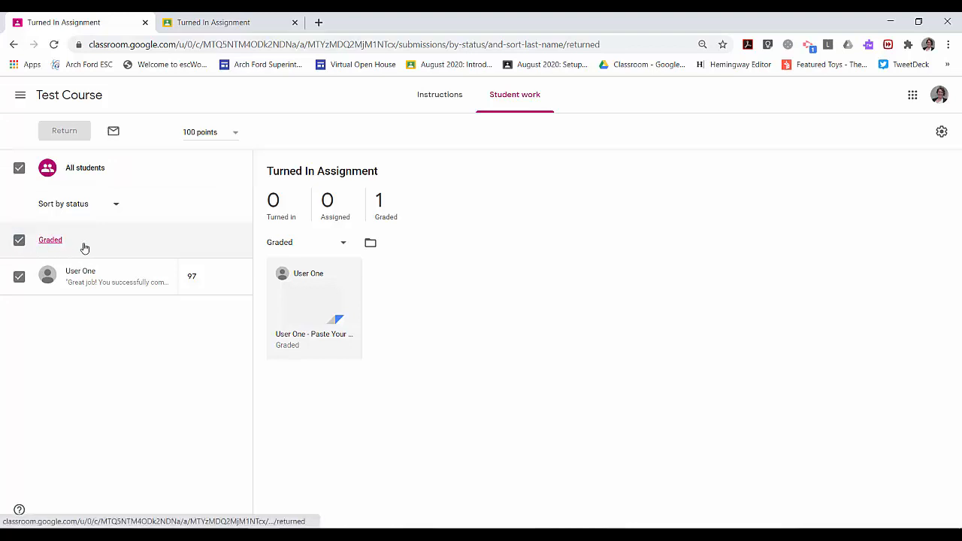